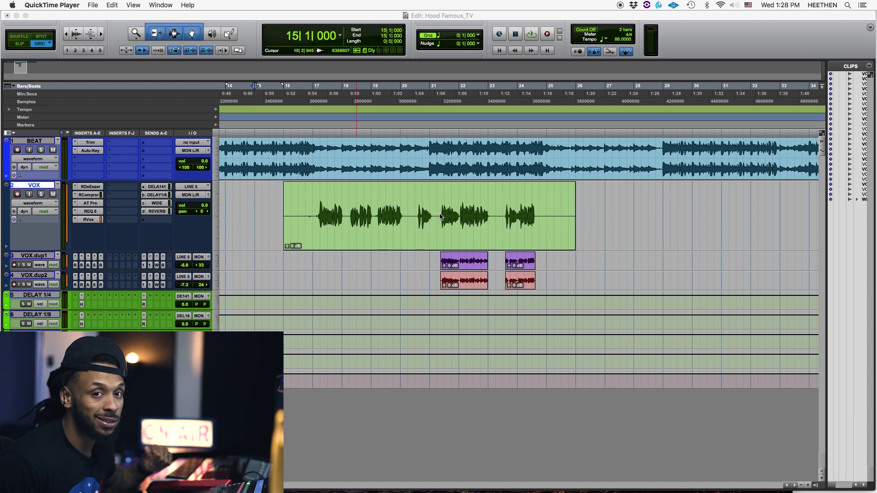
- Play the beat together with the vocal tracks from bar 16 in Pro Tools
{"action": "left_click", "coordinate": [103, 22]}
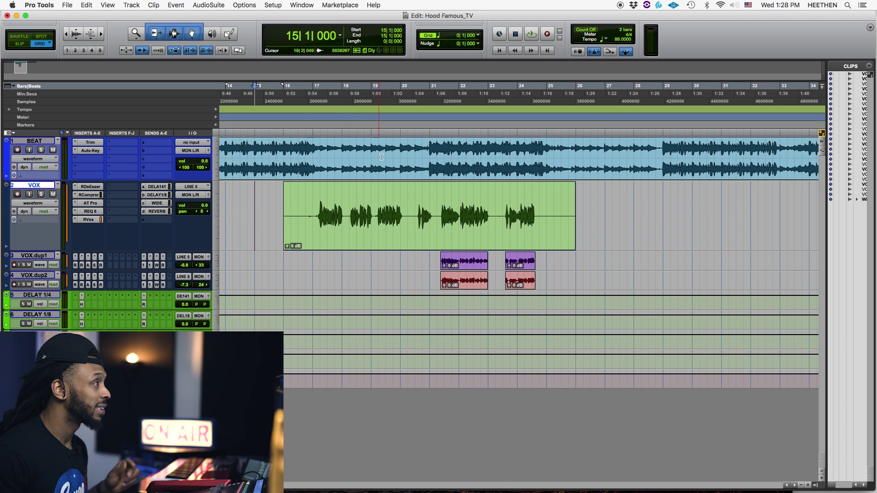
{"action": "left_click", "coordinate": [286, 134]}
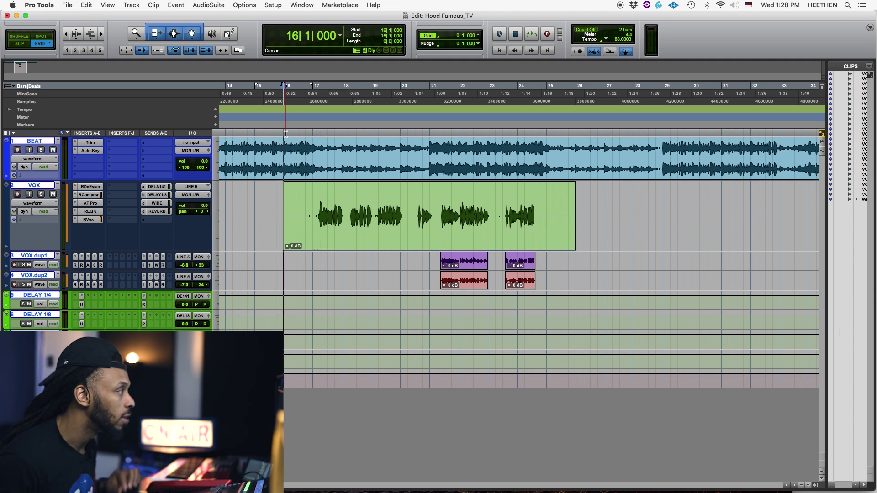
{"action": "key", "text": "space"}
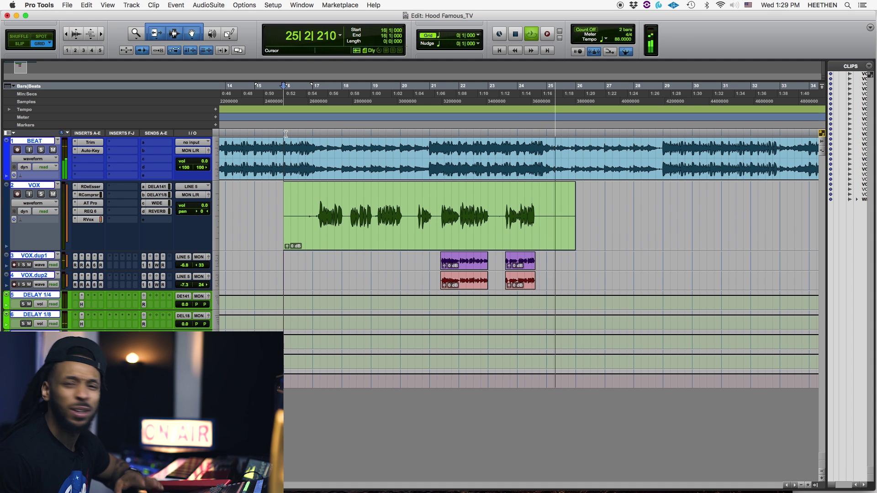
{"action": "key", "text": "space"}
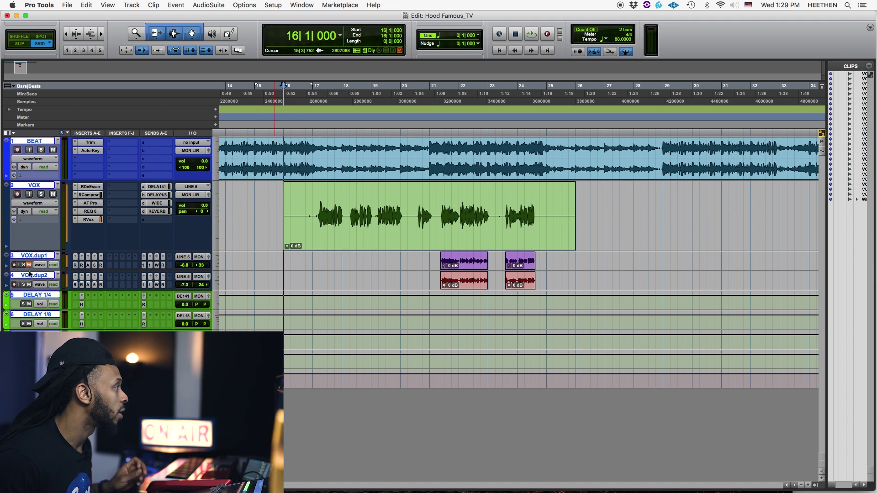
- Mute the BEAT track, solo the VOX track and play the lead vocal from bar 16
{"action": "left_click", "coordinate": [53, 152]}
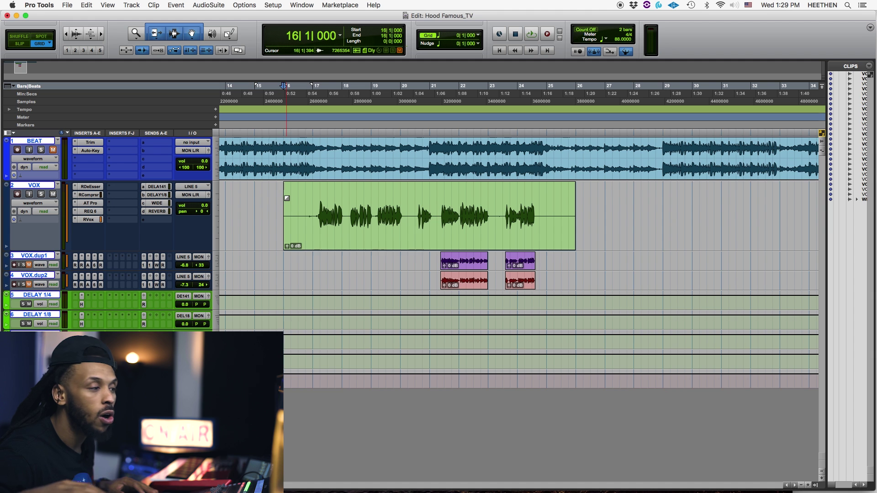
{"action": "key", "text": "shift+s"}
{"action": "key", "text": "space"}
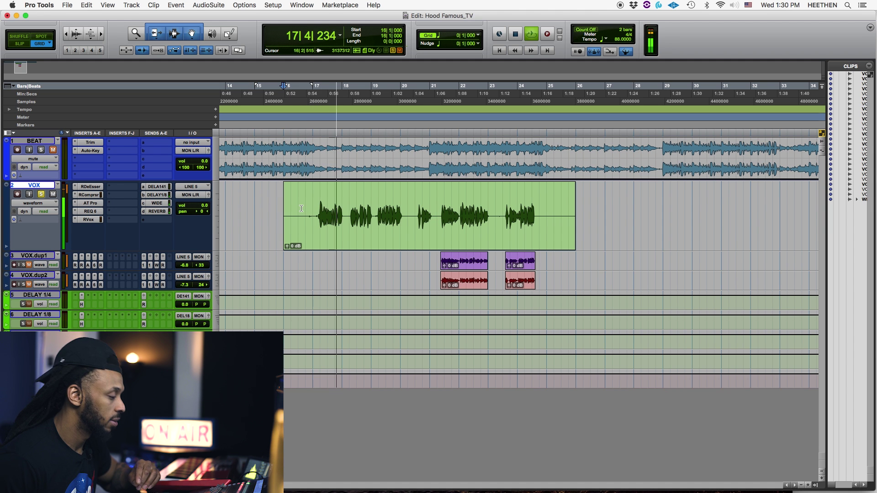
{"action": "scroll", "coordinate": [301, 208], "scroll_direction": "left", "scroll_amount": 5}
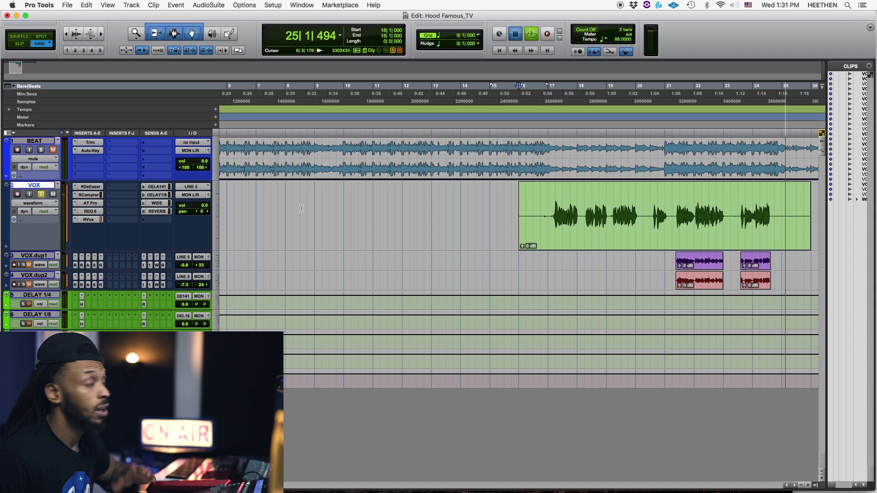
{"action": "key", "text": "space"}
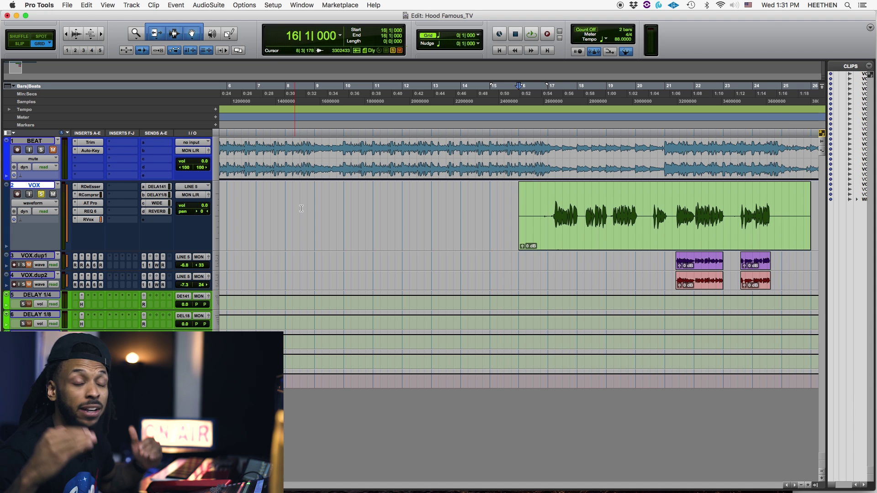
- Enlarge the audio waveforms' vertical display slightly on all tracks
{"action": "left_click", "coordinate": [542, 200]}
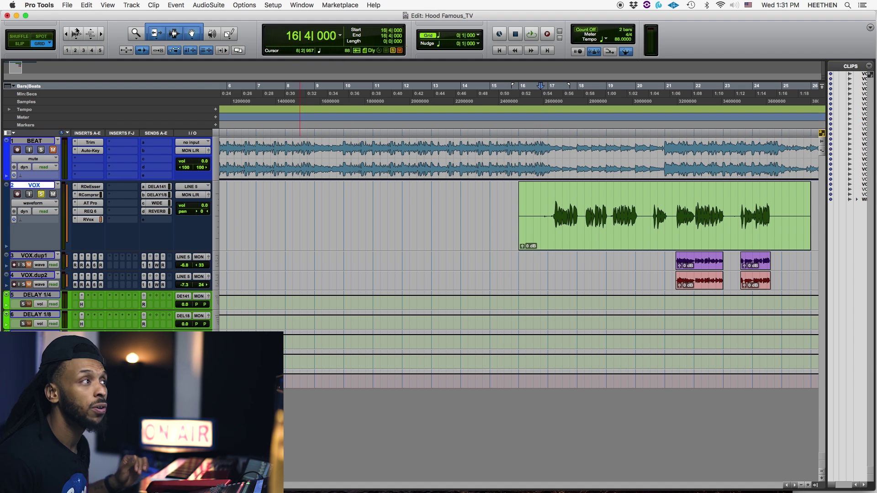
{"action": "left_click", "coordinate": [77, 31]}
{"action": "left_click", "coordinate": [76, 31]}
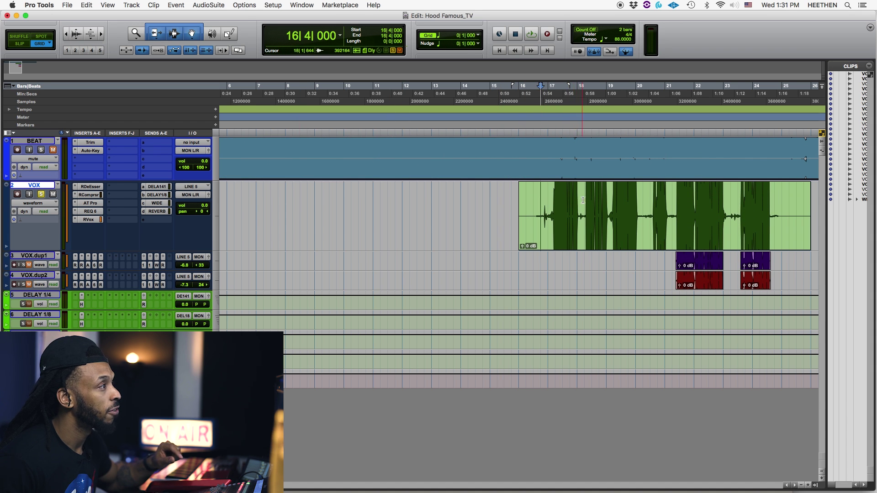
{"action": "left_click", "coordinate": [643, 204]}
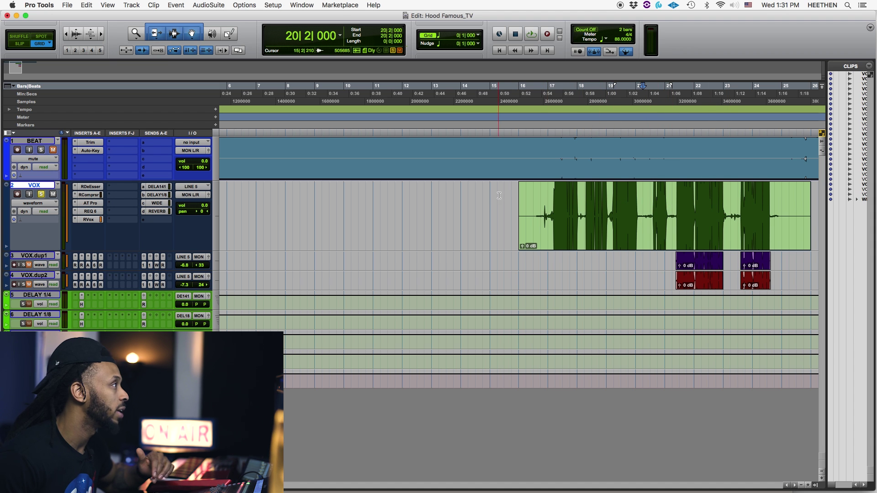
{"action": "left_click", "coordinate": [76, 37]}
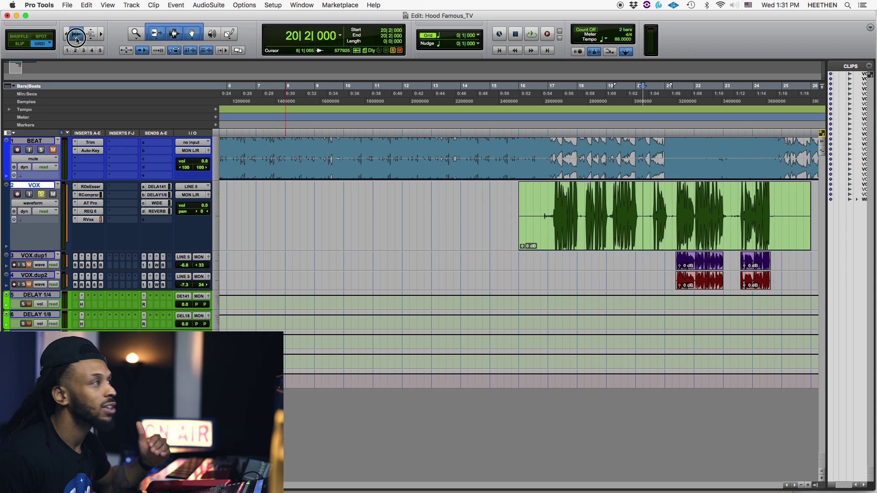
{"action": "left_click", "coordinate": [77, 39]}
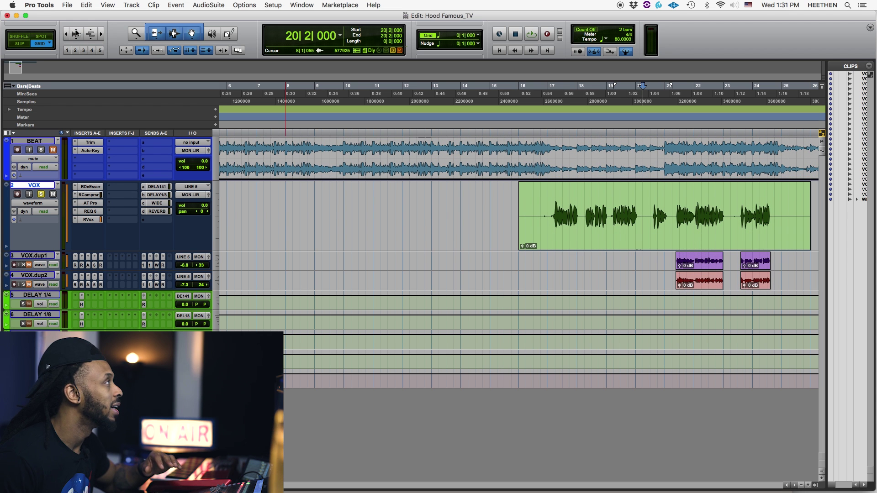
{"action": "left_click", "coordinate": [76, 33]}
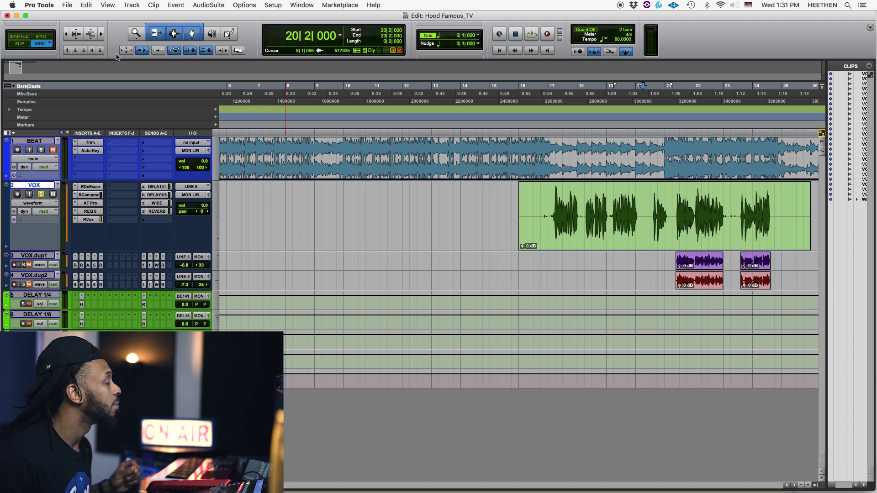
- Select the whole VOX clip from bar 16 to bar 26 and open Strip Silence for it
{"action": "key", "text": "e"}
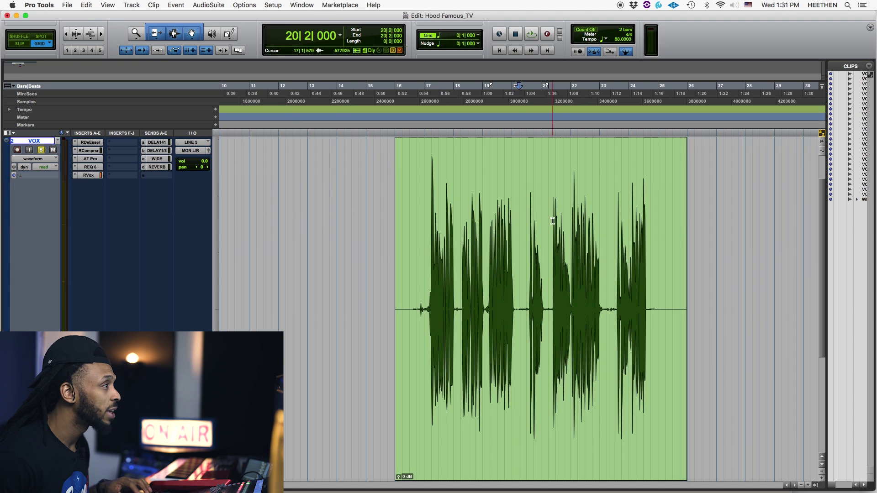
{"action": "key", "text": "e"}
{"action": "left_click", "coordinate": [598, 233]}
{"action": "key", "text": "r"}
{"action": "key", "text": "t"}
{"action": "key", "text": "r"}
{"action": "key", "text": "t"}
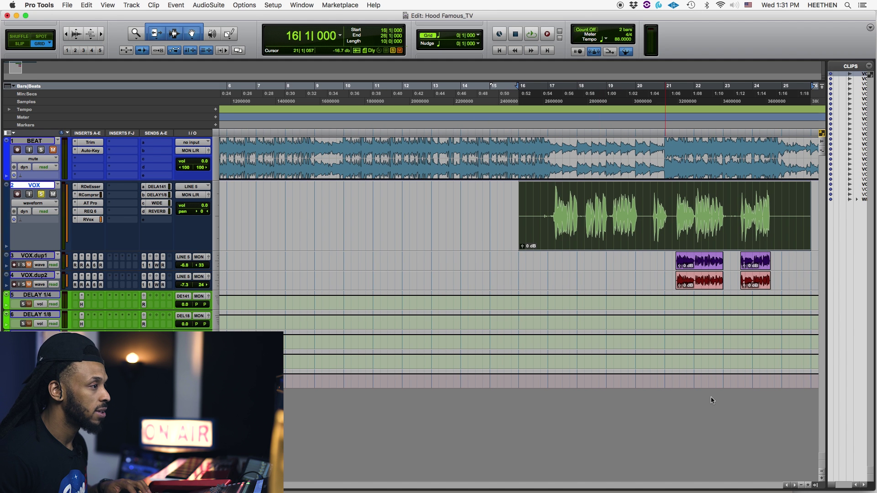
{"action": "scroll", "coordinate": [481, 223], "scroll_direction": "right", "scroll_amount": 10}
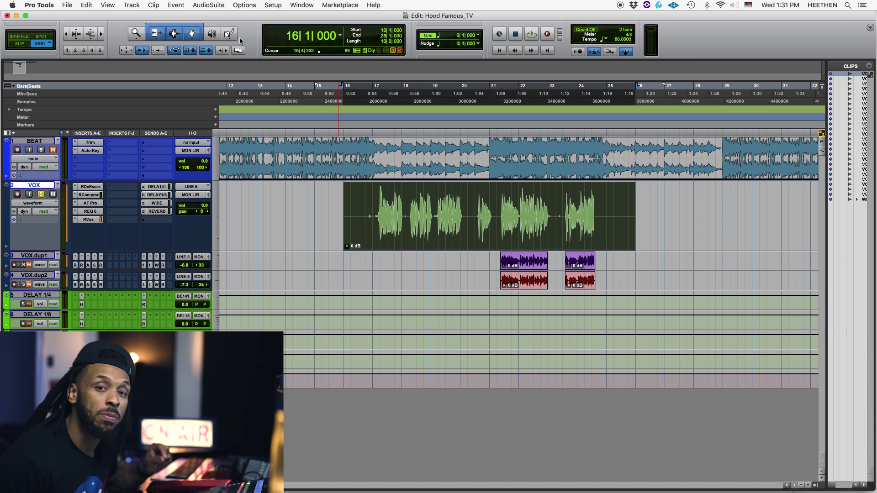
{"action": "left_click", "coordinate": [87, 5]}
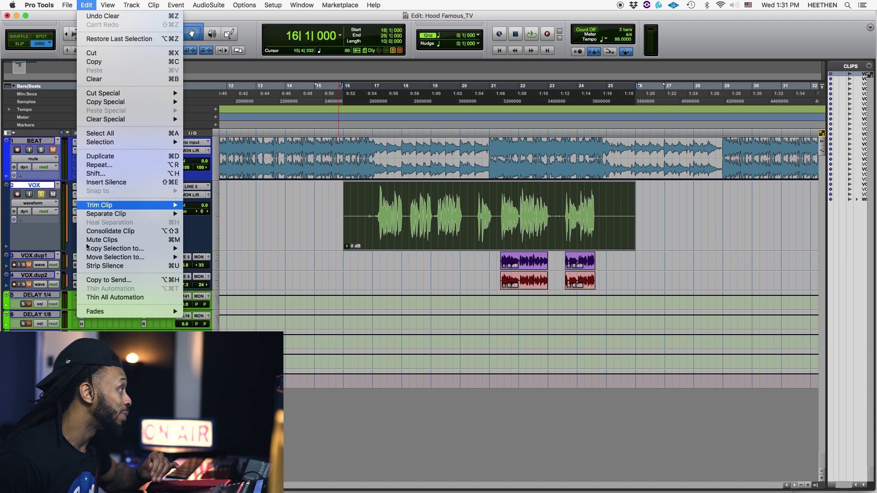
{"action": "left_click", "coordinate": [104, 270]}
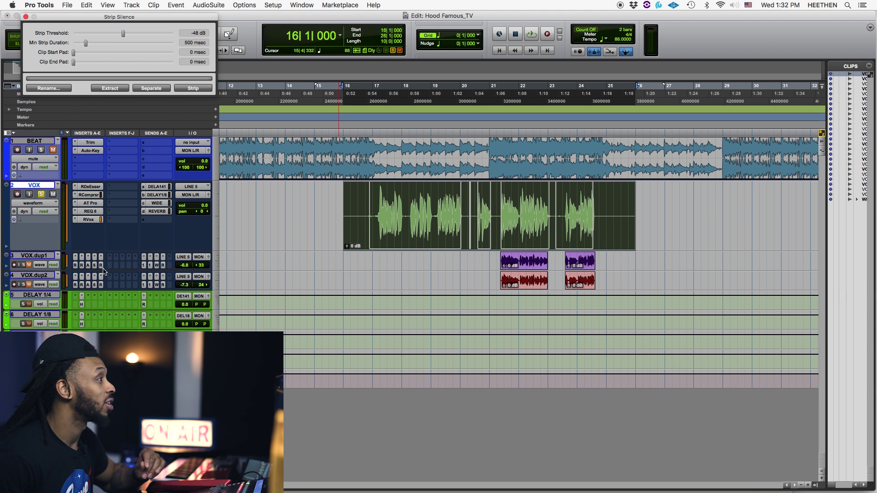
- Set the strip threshold to -96 dB and the minimum strip duration to 0 msec, and place the Strip Silence window below the VOX clip
{"action": "left_click_drag", "start_coordinate": [123, 33], "coordinate": [6, 26]}
{"action": "left_click_drag", "start_coordinate": [85, 42], "coordinate": [404, 224]}
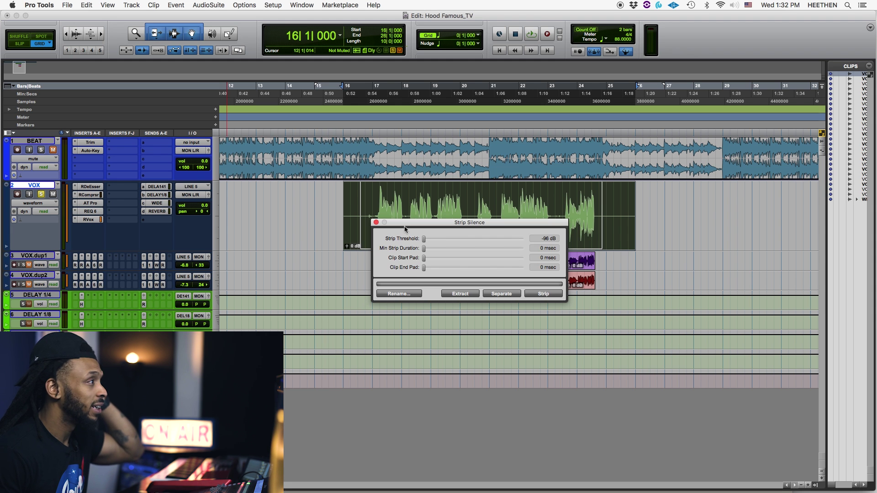
{"action": "left_click_drag", "start_coordinate": [421, 223], "coordinate": [417, 269]}
{"action": "left_click", "coordinate": [435, 240]}
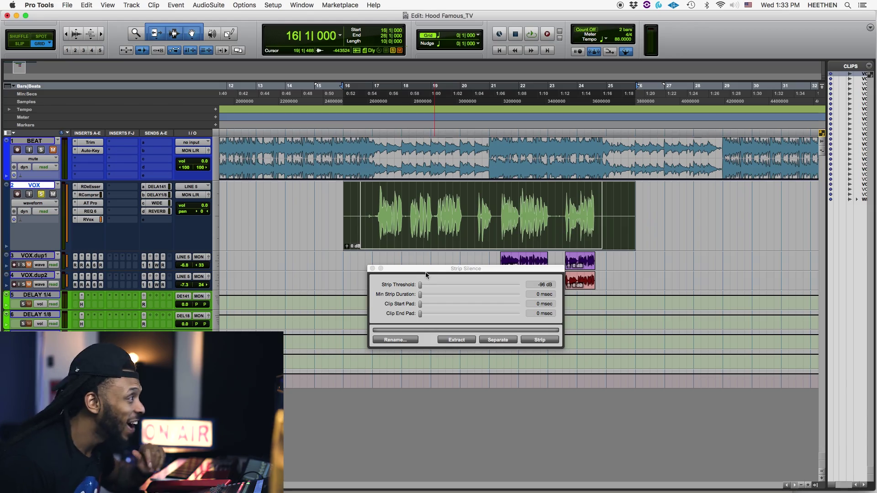
{"action": "left_click", "coordinate": [424, 272]}
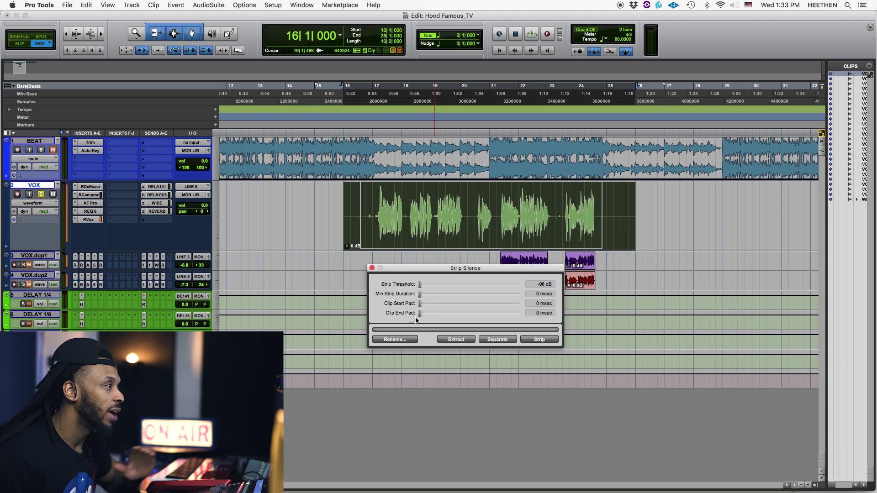
- Raise the strip threshold to -62 dB and check the proposed divisions across the VOX clip
{"action": "left_click", "coordinate": [419, 286]}
{"action": "left_click_drag", "start_coordinate": [420, 287], "coordinate": [456, 287]}
{"action": "left_click", "coordinate": [449, 288]}
{"action": "key", "text": "super+bracketright"}
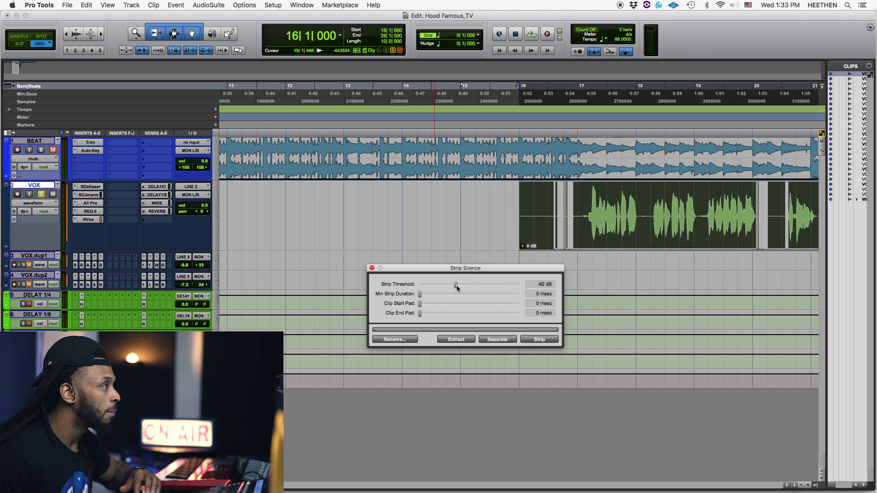
{"action": "key", "text": "super+bracketleft"}
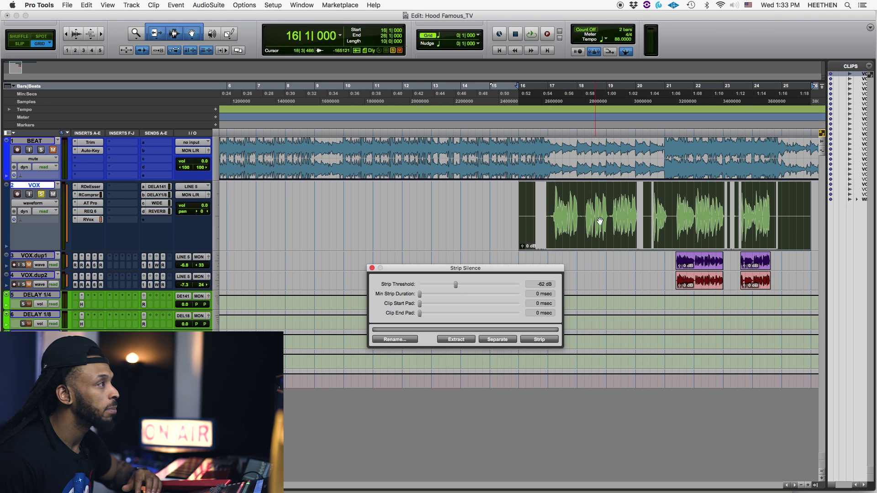
- Fine-tune the strip threshold to -59 dB and inspect the proposed divisions around the first vocal phrases
{"action": "left_click_drag", "start_coordinate": [456, 284], "coordinate": [459, 287]}
{"action": "key", "text": "super+bracketright"}
{"action": "key", "text": "super+bracketright"}
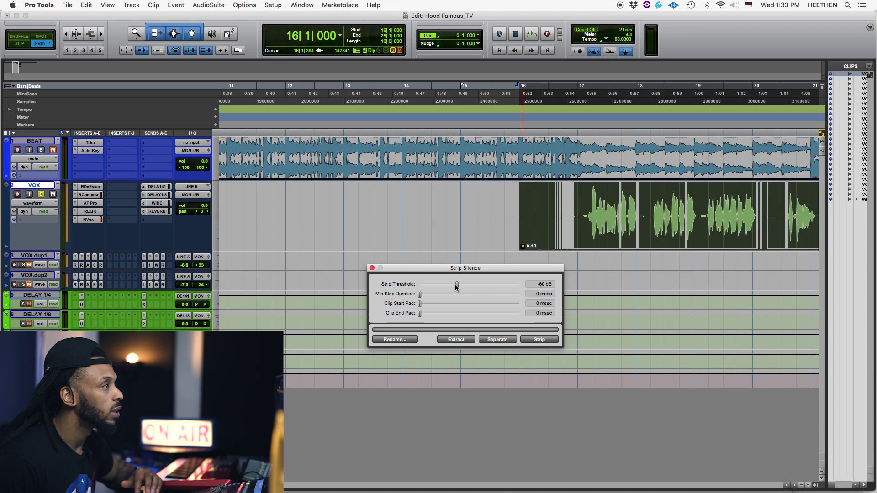
{"action": "key", "text": "super+bracketleft"}
{"action": "key", "text": "super+bracketleft"}
{"action": "left_click_drag", "start_coordinate": [455, 289], "coordinate": [458, 287]}
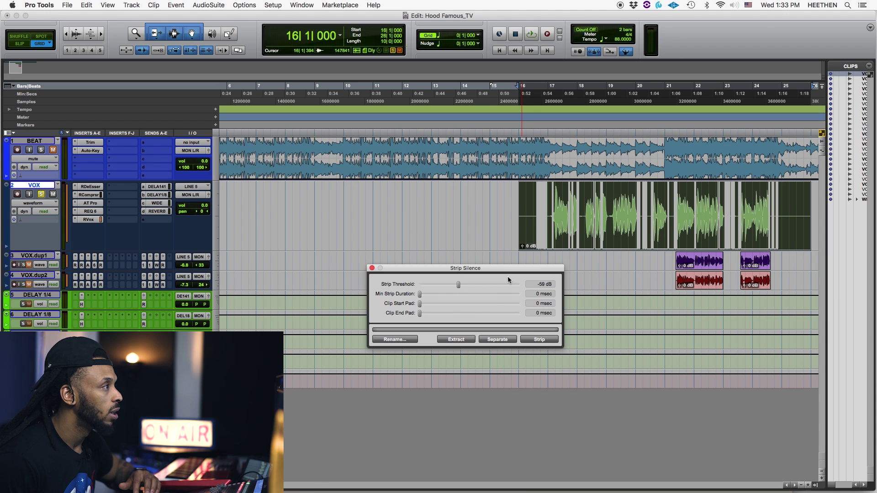
{"action": "key", "text": "super+bracketright"}
{"action": "key", "text": "super+bracketright"}
{"action": "key", "text": "super+bracketright"}
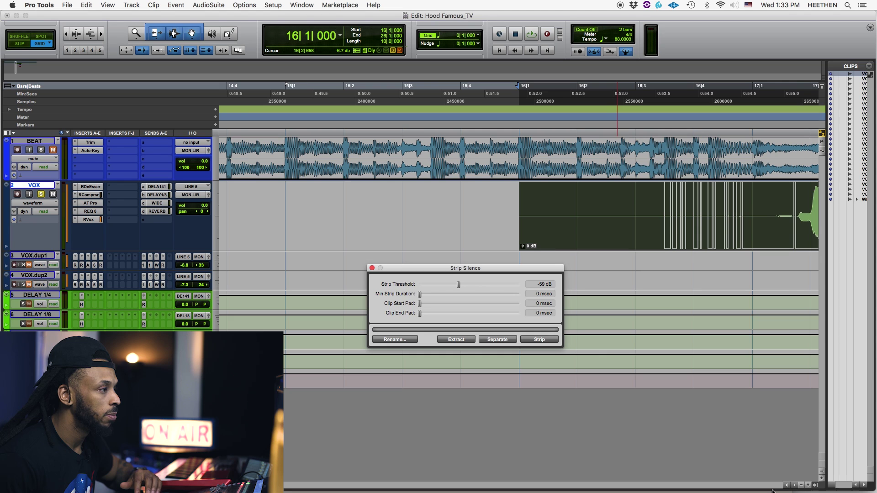
{"action": "left_click", "coordinate": [793, 486]}
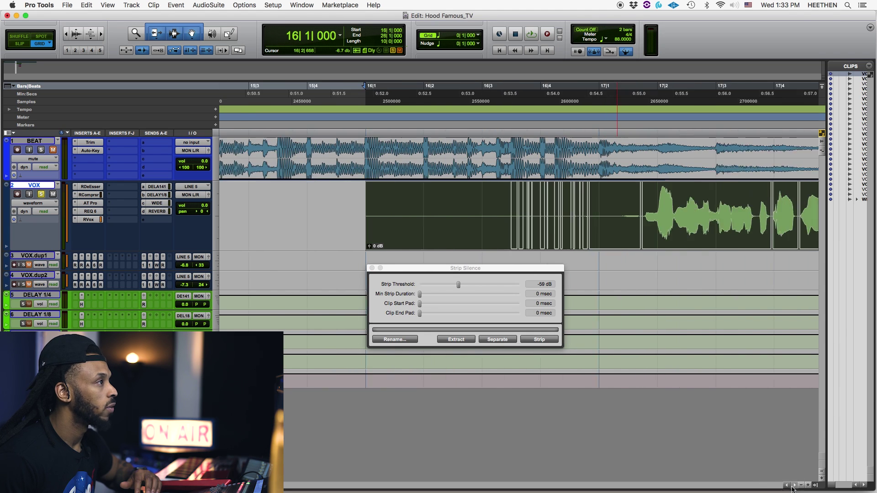
{"action": "left_click_drag", "start_coordinate": [793, 486], "coordinate": [792, 487]}
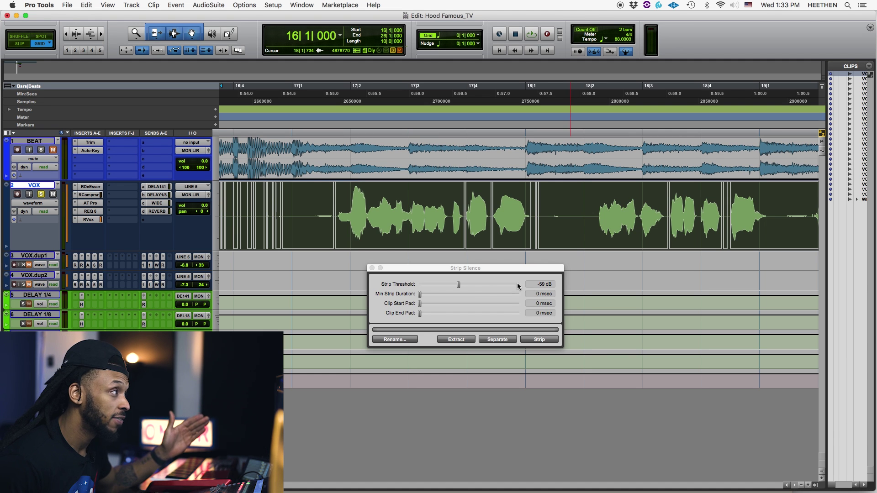
- Set the strip threshold to -34 dB and, with the whole VOX clip selected, inspect the divisions before its first phrase
{"action": "left_click_drag", "start_coordinate": [458, 286], "coordinate": [485, 291]}
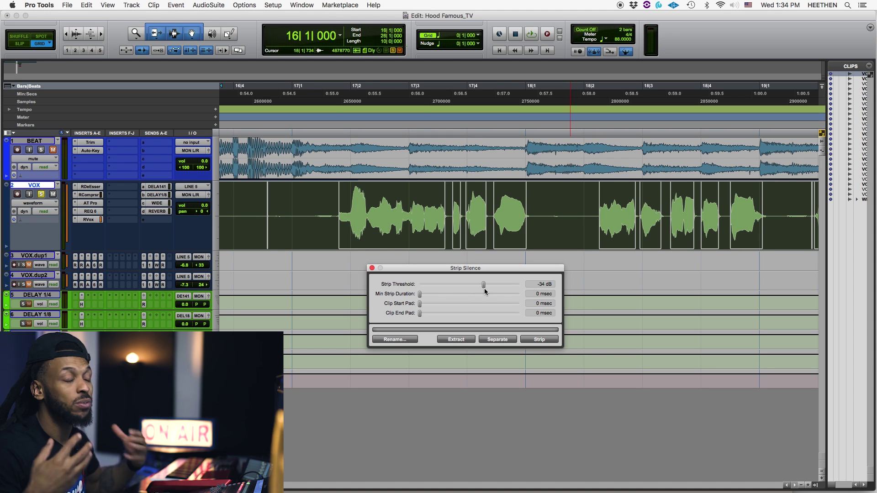
{"action": "key", "text": "super+bracketleft"}
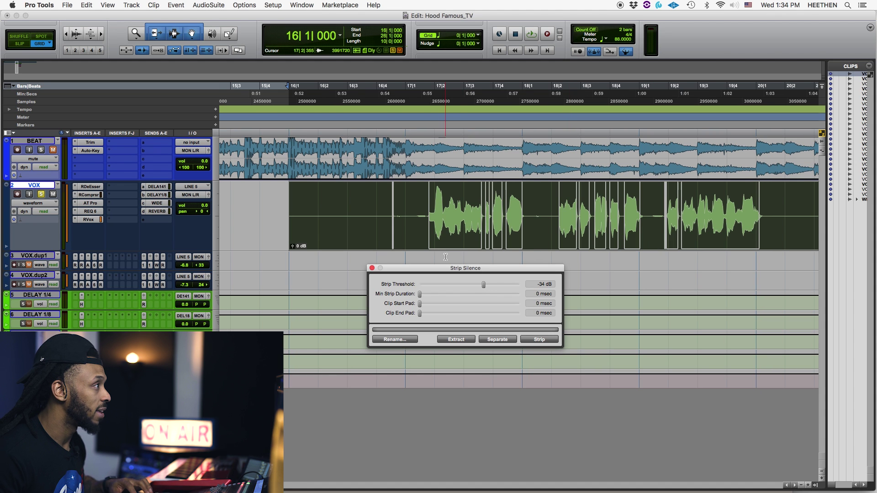
{"action": "key", "text": "super+bracketleft"}
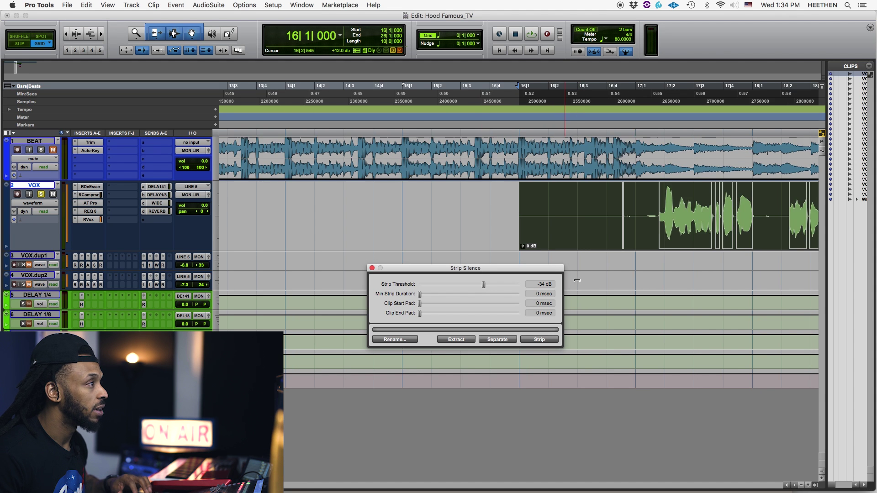
{"action": "left_click", "coordinate": [626, 267]}
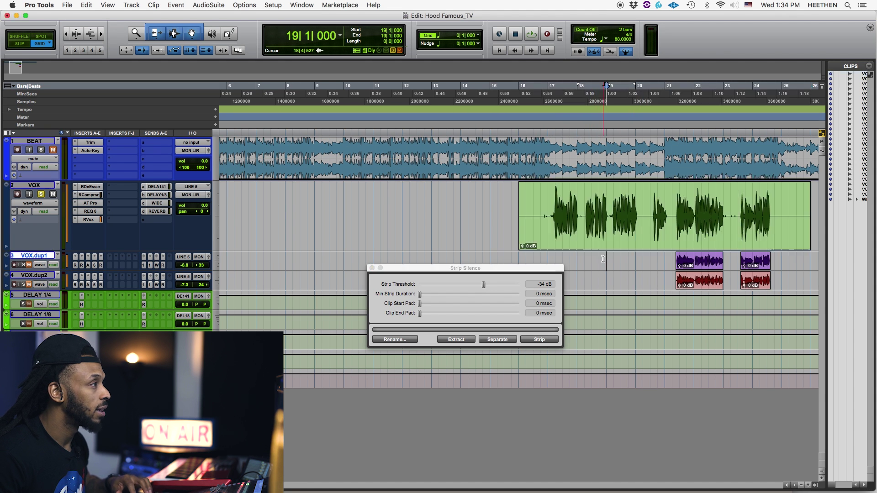
{"action": "scroll", "coordinate": [593, 260], "scroll_direction": "right", "scroll_amount": 3}
{"action": "left_click", "coordinate": [578, 245]}
{"action": "key", "text": "super+bracketright"}
{"action": "key", "text": "super+bracketright"}
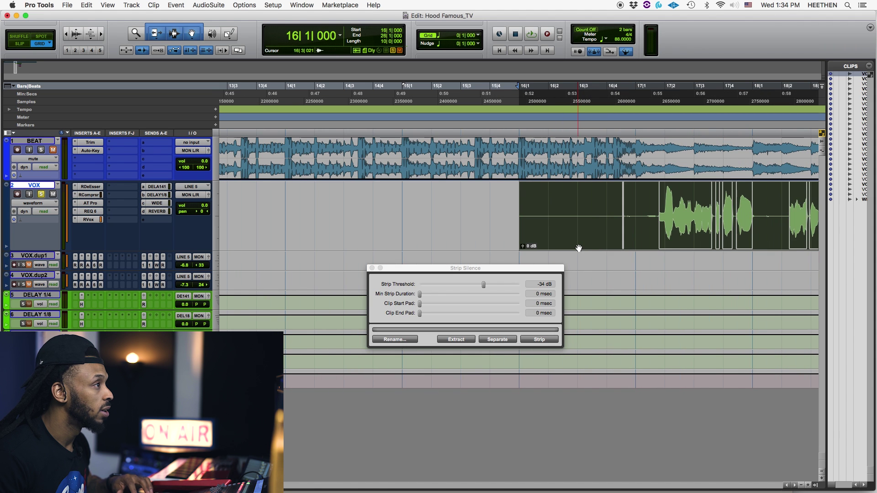
{"action": "left_click", "coordinate": [795, 485]}
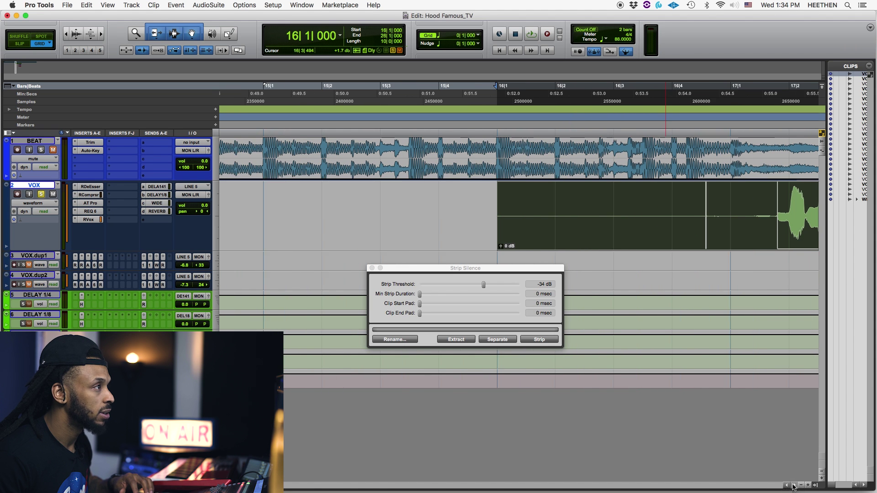
- Inspect the proposed divisions around the following vocal phrases and raise the strip threshold to -30 dB
{"action": "left_click", "coordinate": [793, 486]}
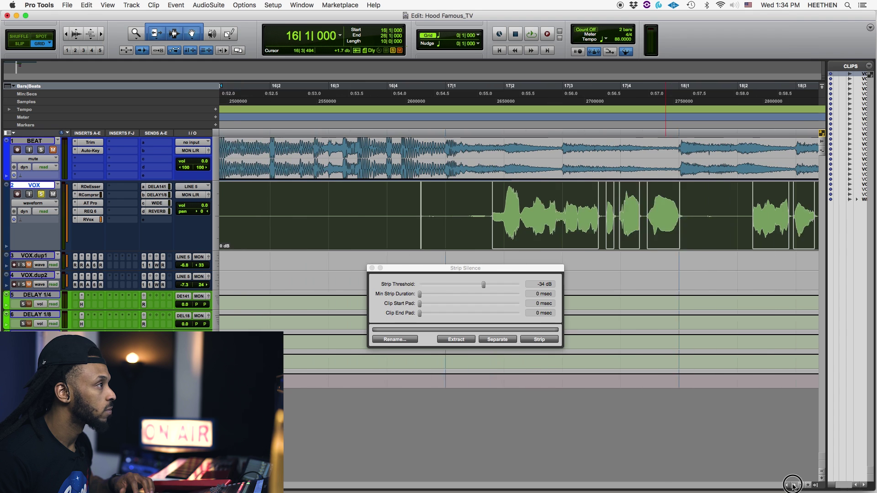
{"action": "left_click", "coordinate": [793, 486]}
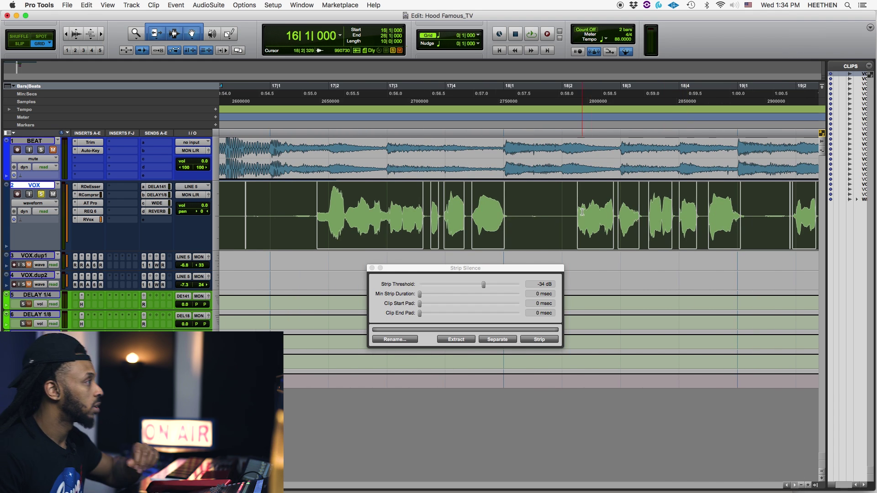
{"action": "left_click", "coordinate": [484, 287]}
{"action": "left_click_drag", "start_coordinate": [484, 287], "coordinate": [487, 288]}
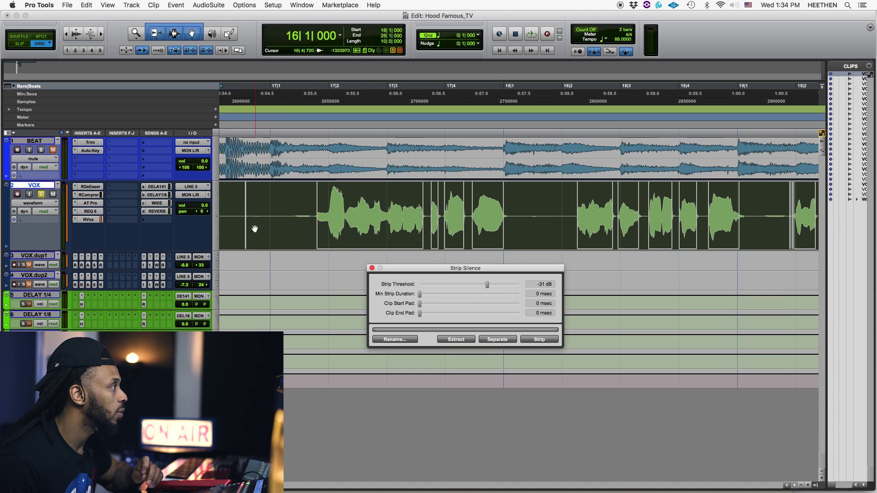
{"action": "left_click", "coordinate": [487, 285]}
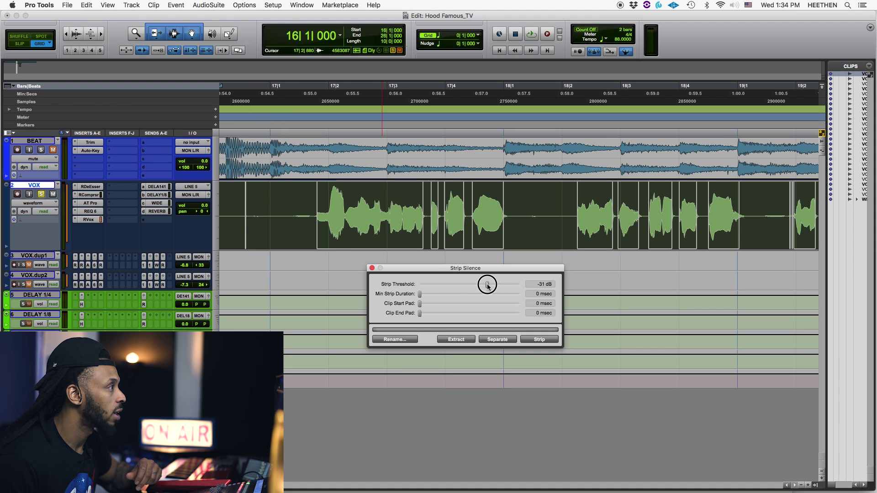
{"action": "left_click_drag", "start_coordinate": [487, 284], "coordinate": [488, 286]}
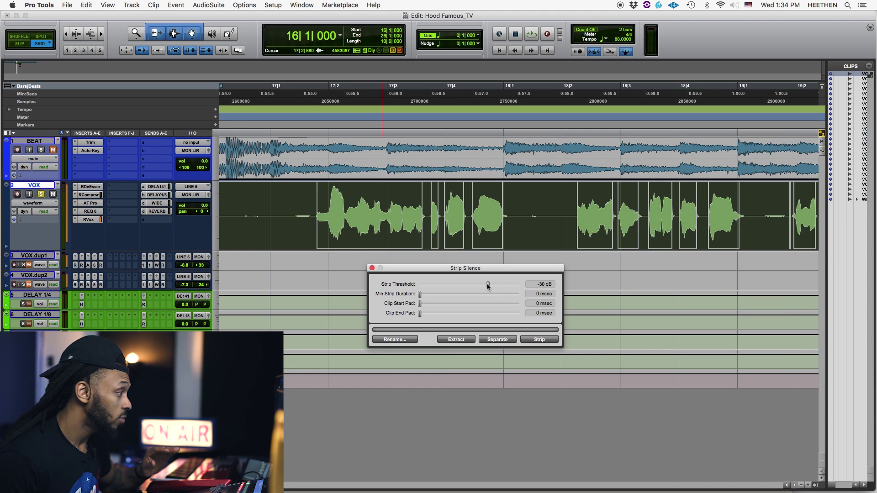
- Set the minimum strip duration to 123 msec and check the proposed divisions across the whole VOX clip
{"action": "left_click", "coordinate": [420, 297]}
{"action": "left_click_drag", "start_coordinate": [421, 299], "coordinate": [423, 298]}
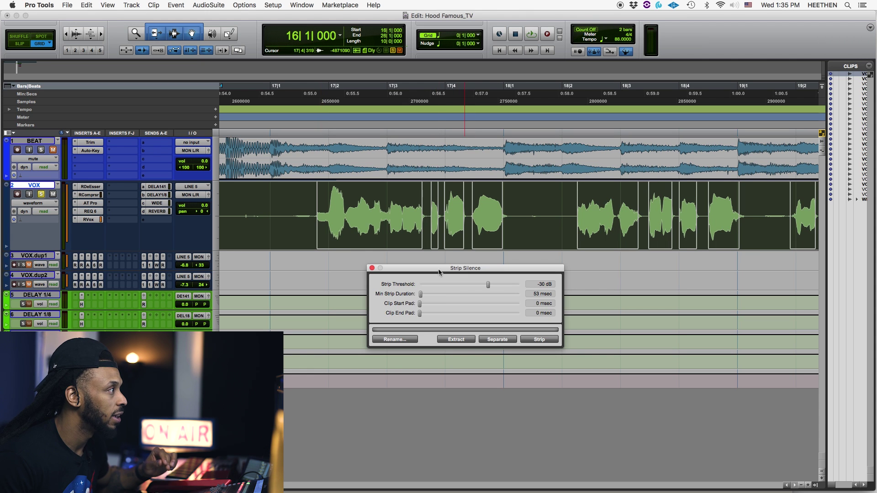
{"action": "left_click_drag", "start_coordinate": [423, 296], "coordinate": [424, 295]}
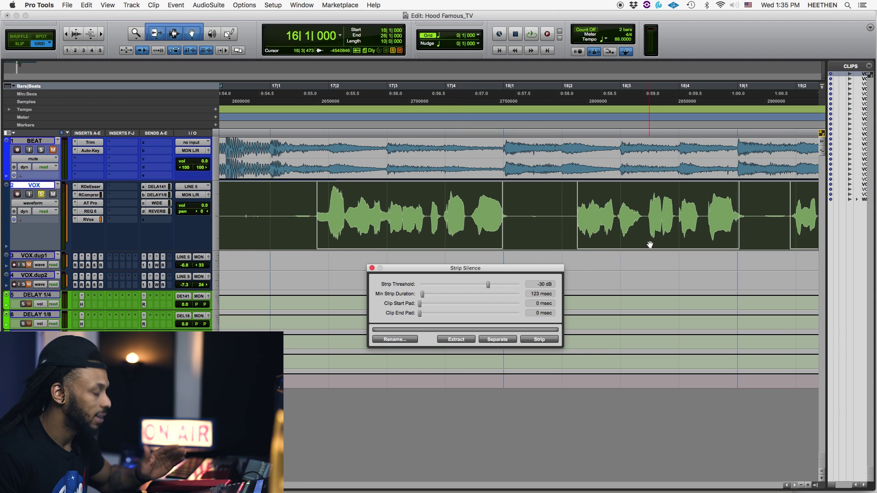
{"action": "scroll", "coordinate": [651, 245], "scroll_direction": "down", "scroll_amount": 6}
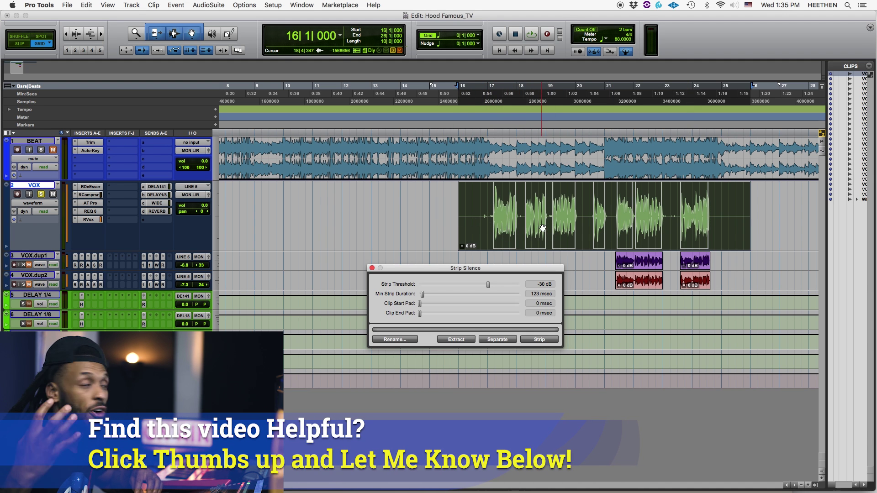
- Set the clip start pad to 21 msec while checking the boundary before the second vocal phrase
{"action": "key", "text": "super+bracketright"}
{"action": "key", "text": "super+bracketright"}
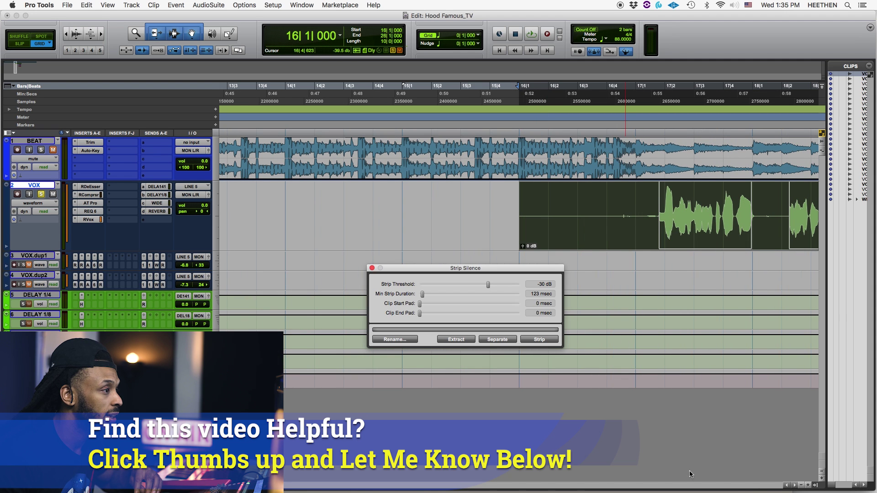
{"action": "left_click_drag", "start_coordinate": [792, 490], "coordinate": [795, 490]}
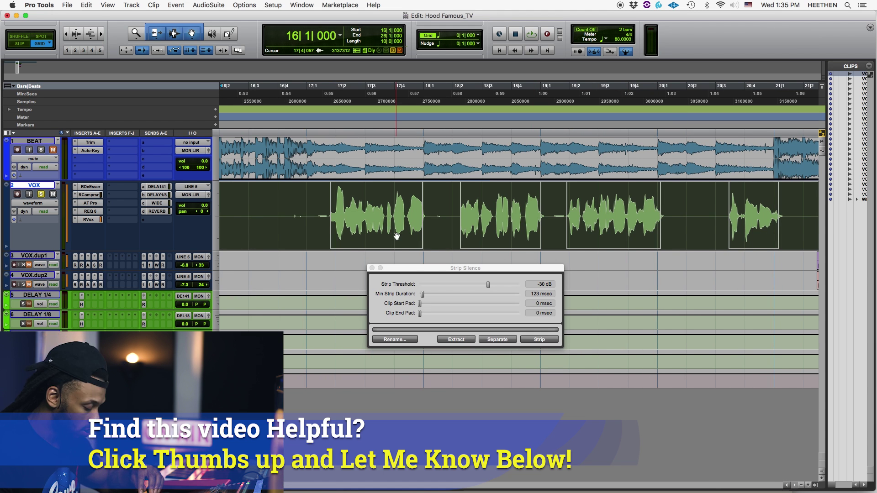
{"action": "key", "text": "super+bracketright"}
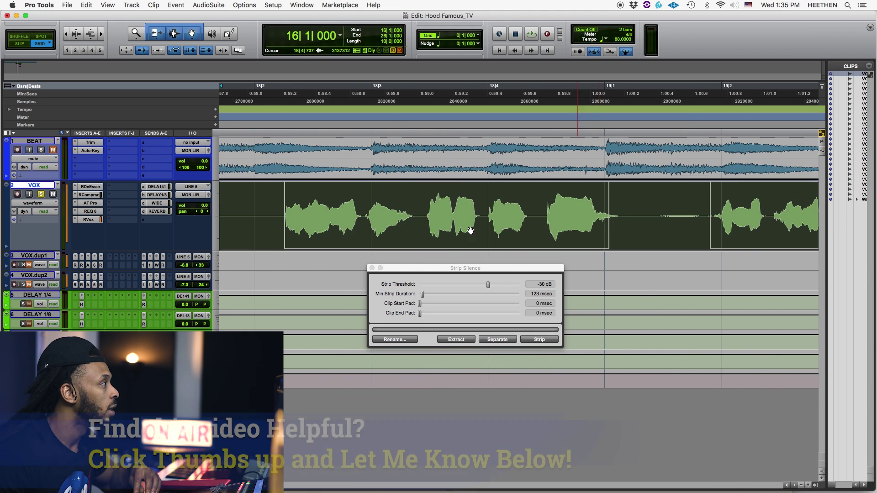
{"action": "key", "text": "super+bracketright"}
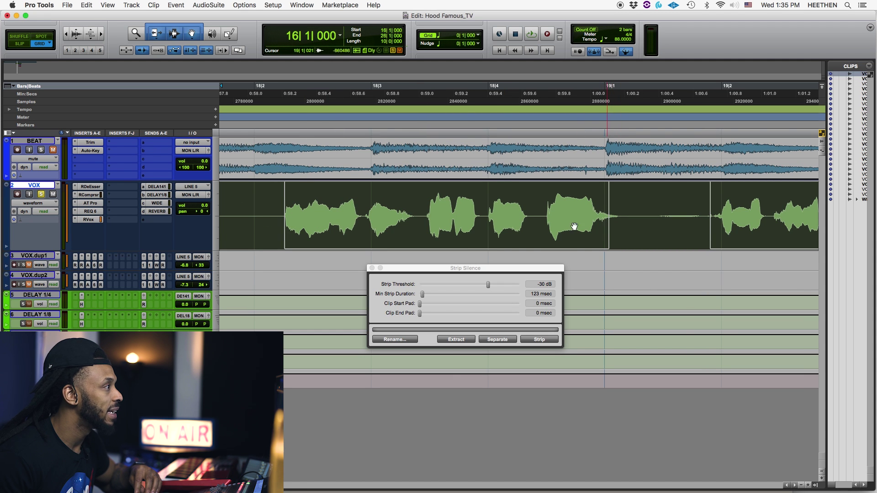
{"action": "left_click", "coordinate": [419, 306]}
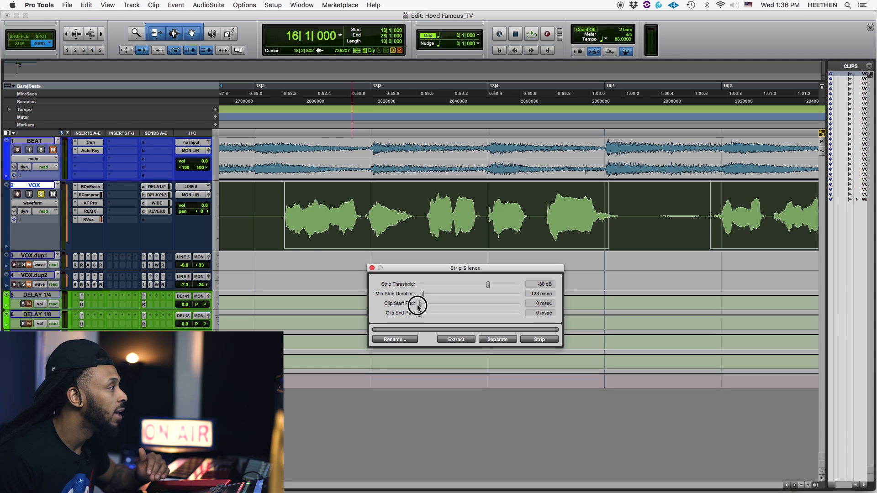
{"action": "left_click_drag", "start_coordinate": [420, 308], "coordinate": [420, 307]}
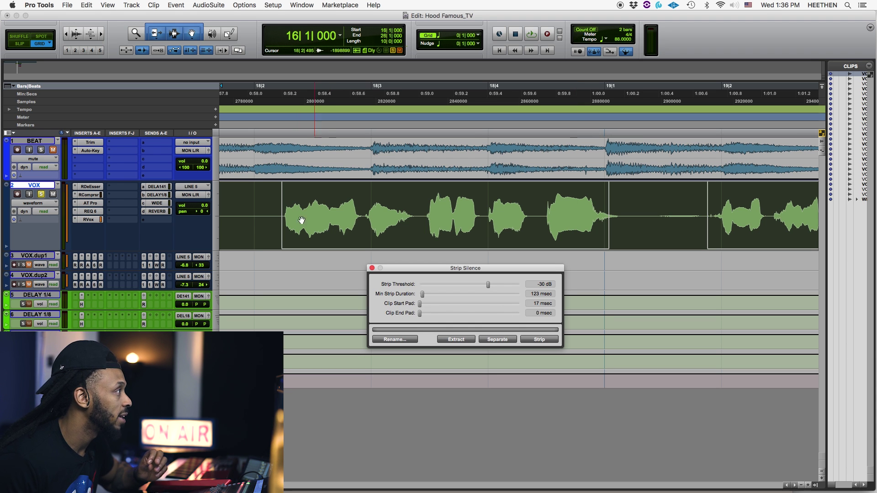
{"action": "left_click", "coordinate": [420, 305]}
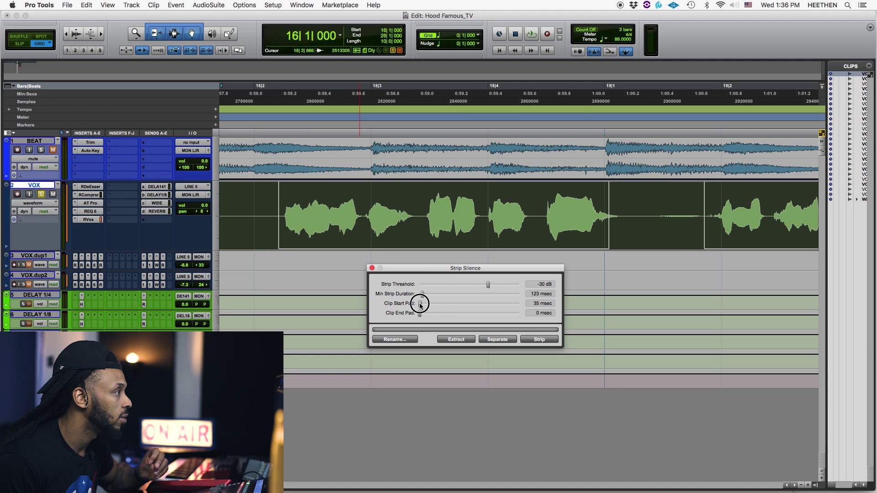
{"action": "left_click", "coordinate": [536, 303]}
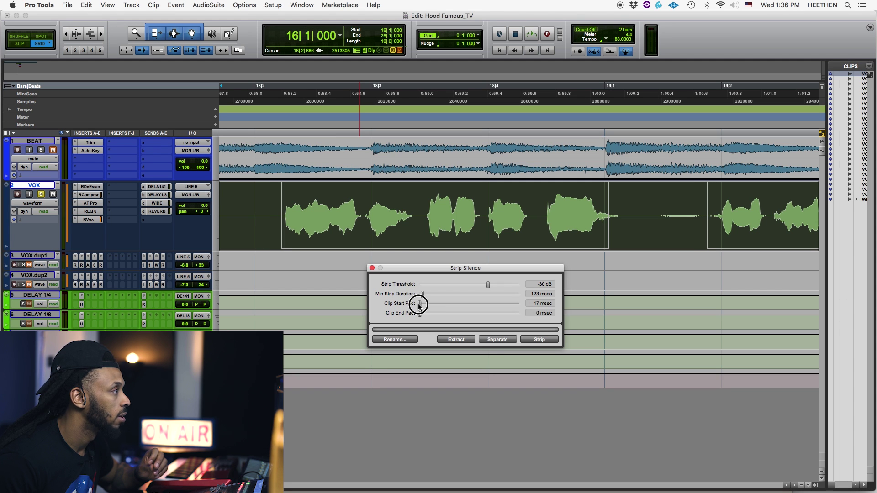
{"action": "left_click_drag", "start_coordinate": [420, 307], "coordinate": [420, 307]}
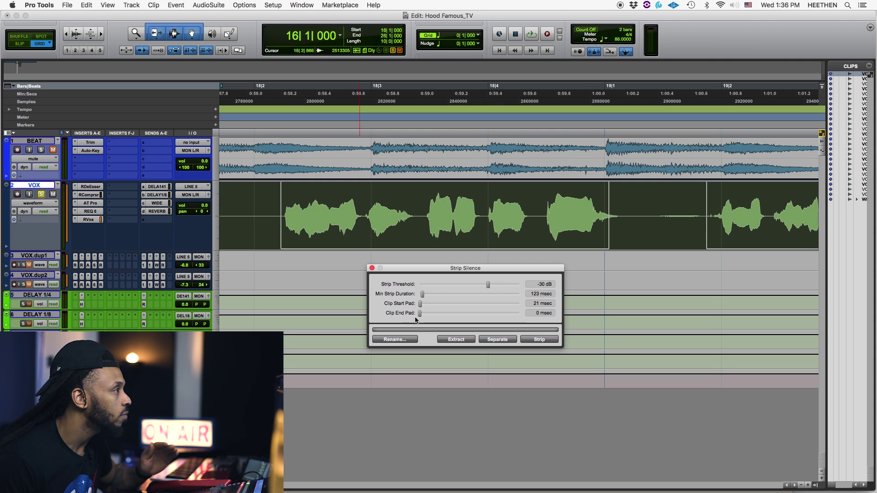
- Set the clip end pad to 88 msec and check the padded divisions across the whole VOX clip
{"action": "left_click_drag", "start_coordinate": [419, 317], "coordinate": [422, 318]}
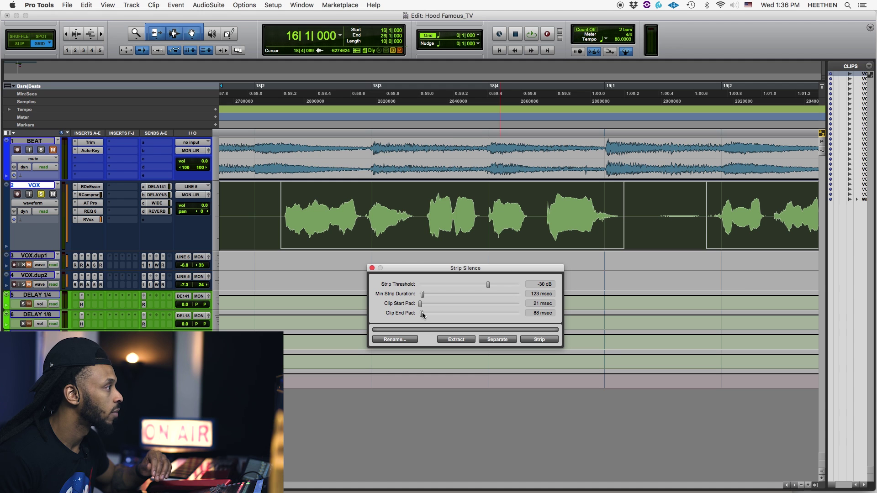
{"action": "key", "text": "super+bracketleft"}
{"action": "key", "text": "super+bracketleft"}
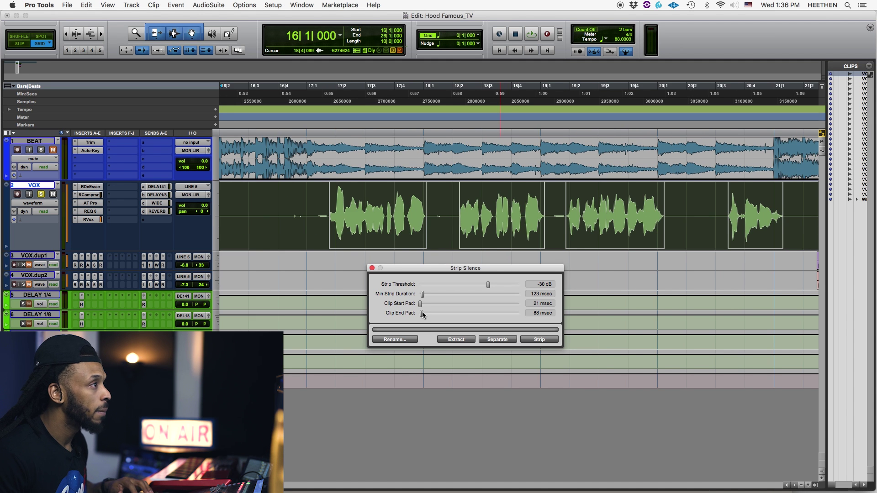
{"action": "key", "text": "super+bracketleft"}
{"action": "key", "text": "super+bracketleft"}
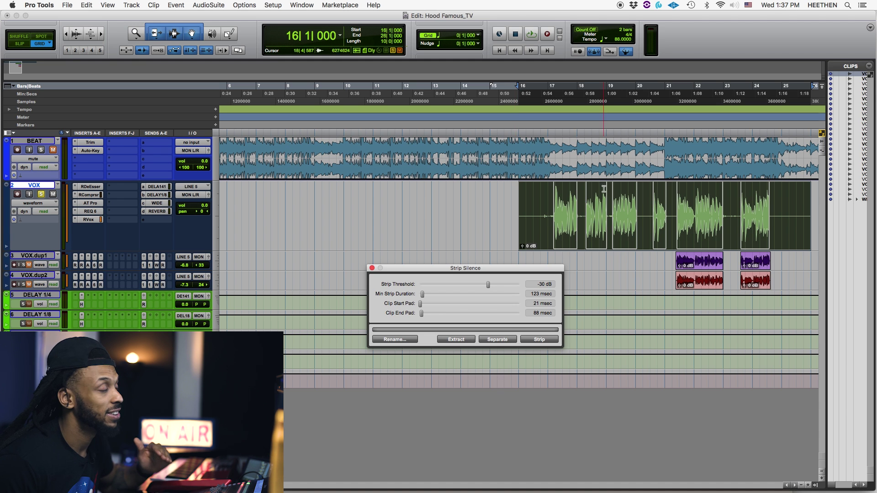
- Try Extract and Separate on the VOX clip, undoing each one
{"action": "left_click", "coordinate": [457, 340]}
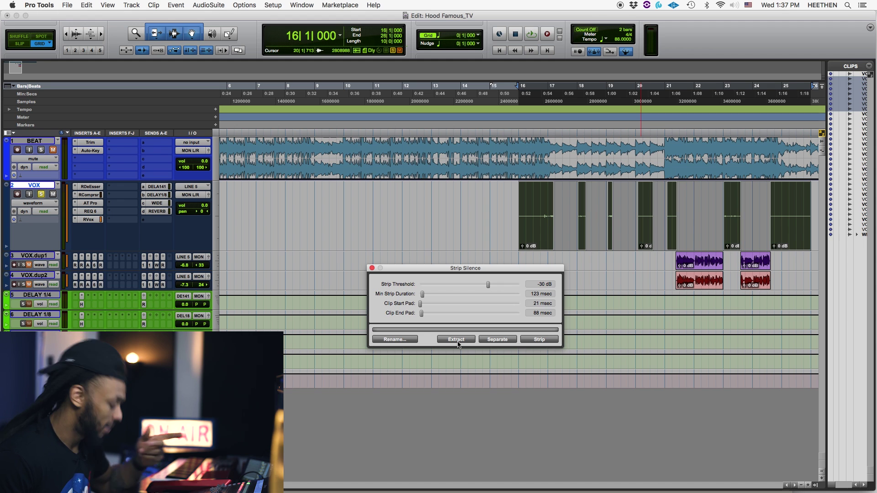
{"action": "key", "text": "super+z"}
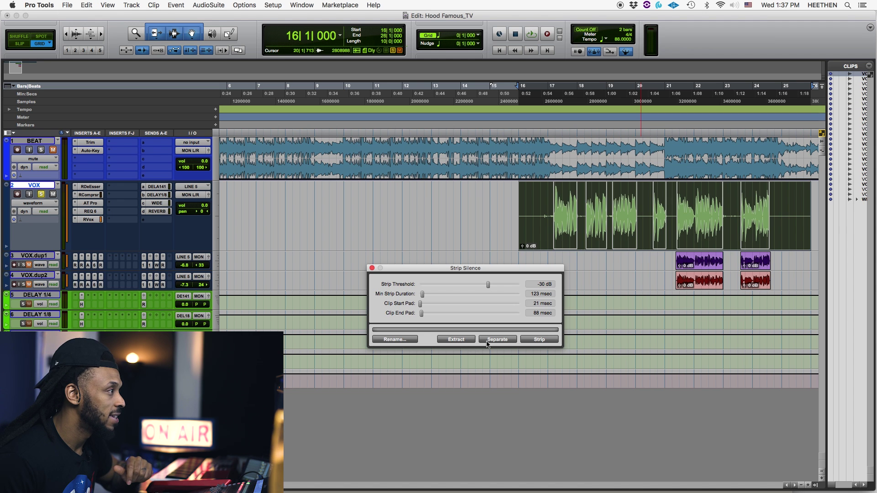
{"action": "left_click", "coordinate": [488, 340]}
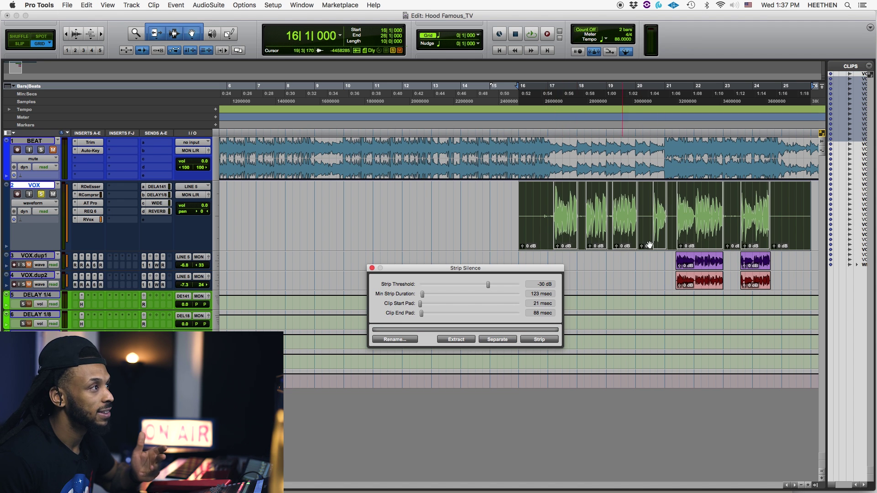
{"action": "key", "text": "super+z"}
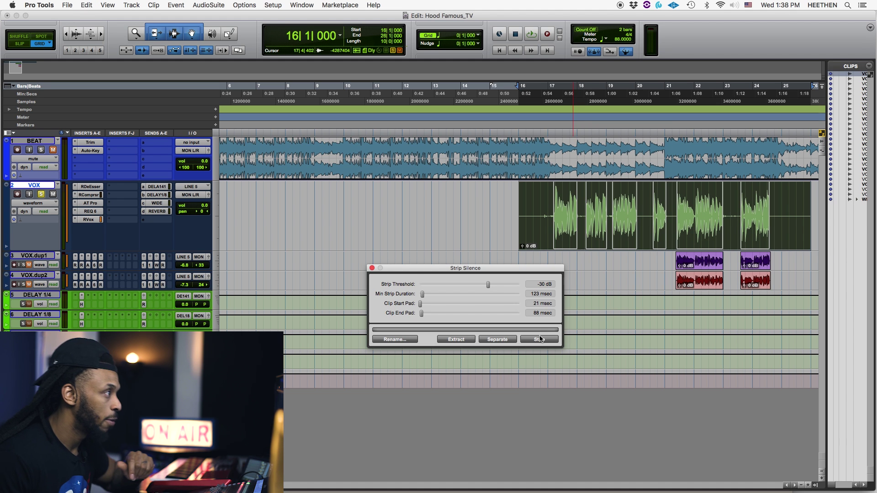
- Strip the silence from the VOX clip and play the stripped vocal from bar 16, beat 4
{"action": "left_click", "coordinate": [547, 340]}
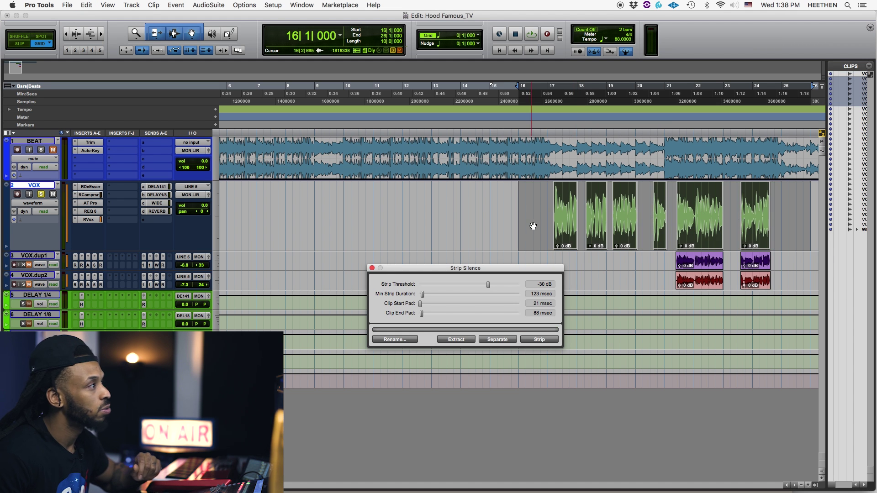
{"action": "left_click", "coordinate": [538, 208]}
{"action": "key", "text": "super+bracketleft"}
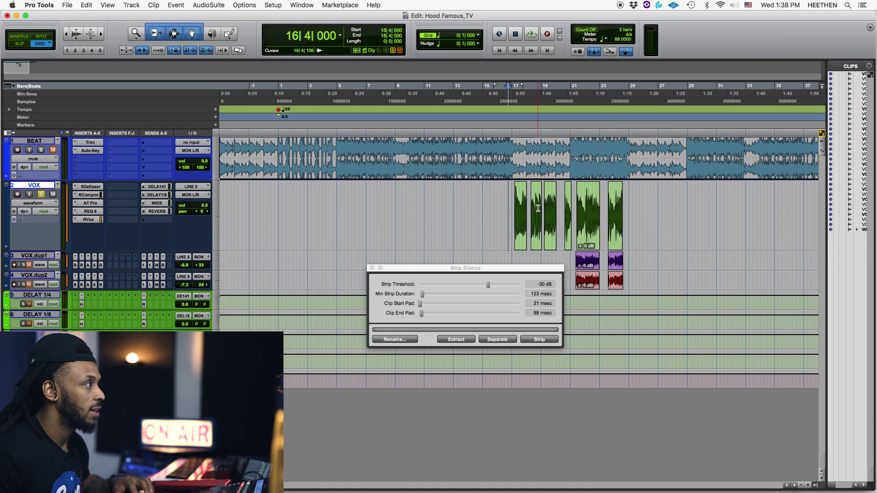
{"action": "key", "text": "space"}
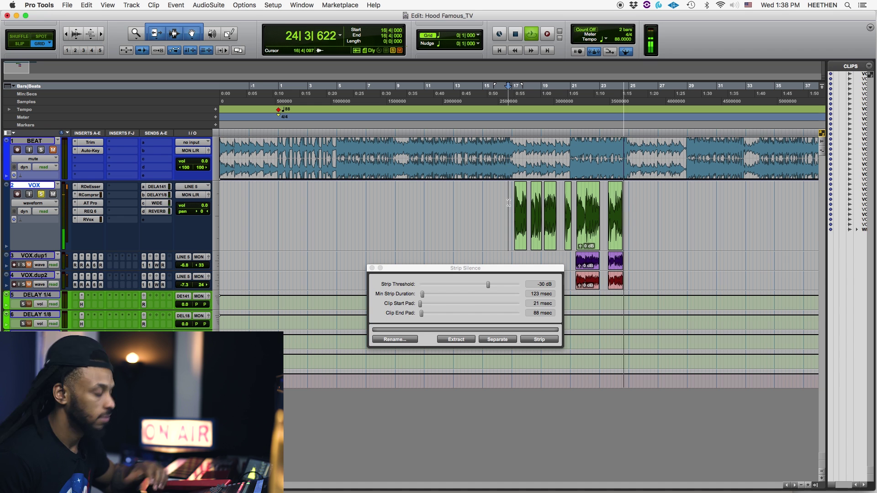
{"action": "key", "text": "space"}
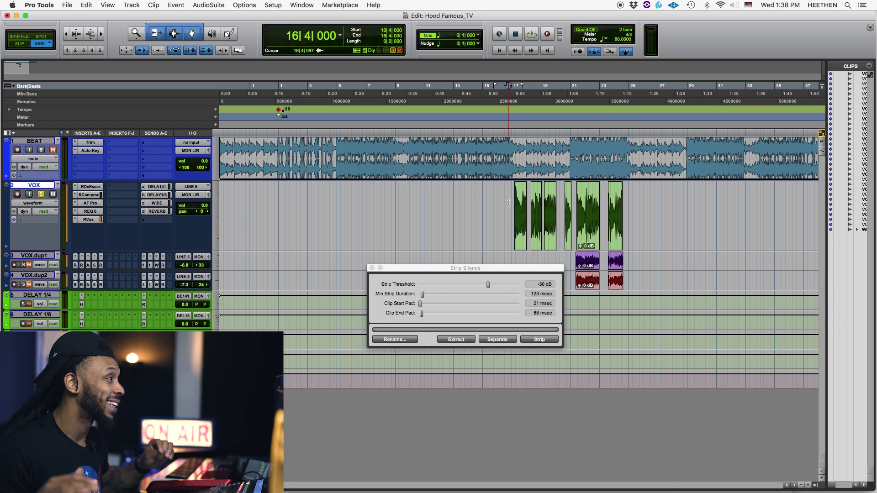
- Undo the silence stripping on the VOX clip and close the Strip Silence window
{"action": "key", "text": "super+z"}
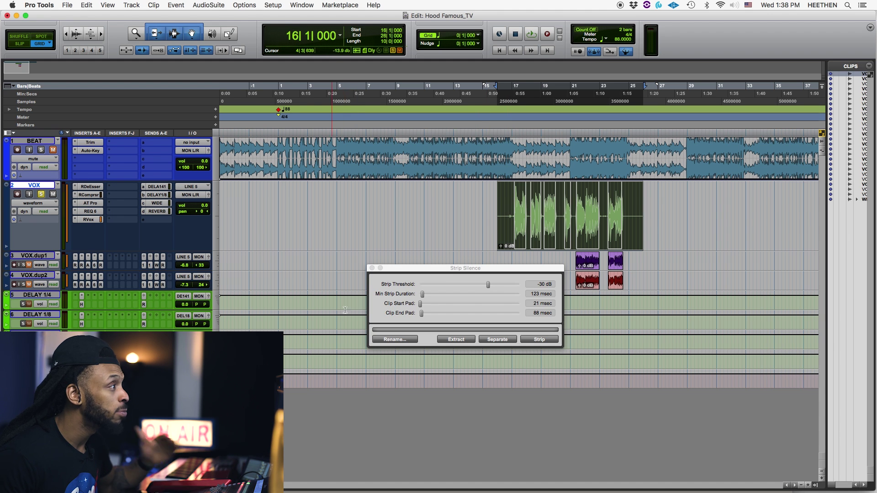
{"action": "left_click", "coordinate": [372, 268]}
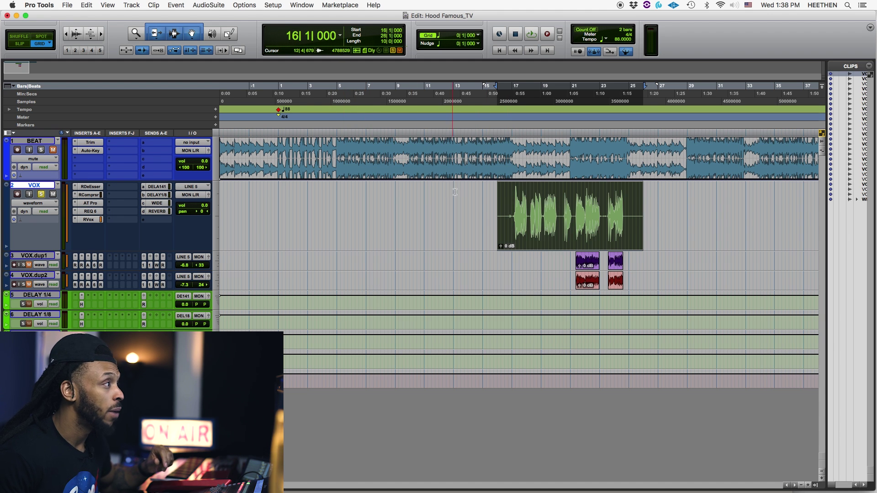
{"action": "left_click", "coordinate": [453, 215]}
{"action": "left_click", "coordinate": [562, 235]}
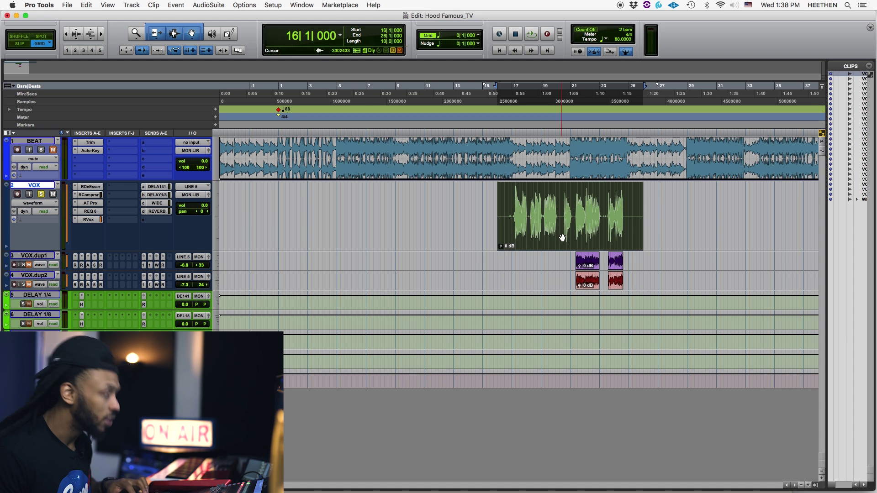
- Delete the silence before the first VOX phrase and add a short fade-in at the start of the phrase
{"action": "key", "text": "super+bracketright"}
{"action": "key", "text": "super+bracketright"}
{"action": "key", "text": "super+bracketright"}
{"action": "left_click_drag", "start_coordinate": [646, 201], "coordinate": [513, 195]}
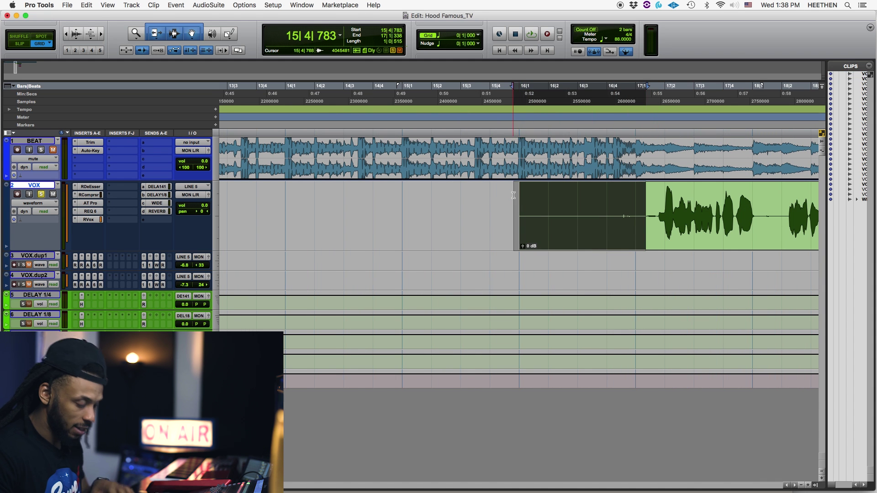
{"action": "key", "text": "Delete"}
{"action": "left_click_drag", "start_coordinate": [646, 197], "coordinate": [662, 191]}
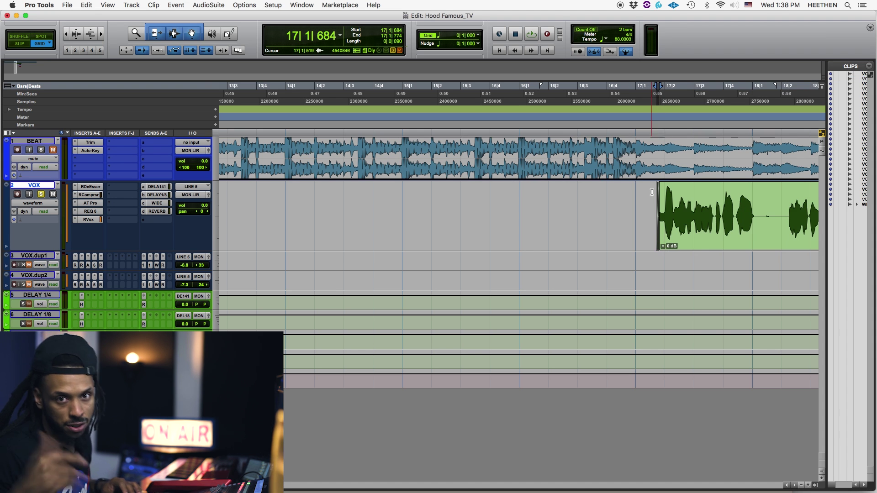
- Delete the silence between the first and second VOX phrases and add short fades at both cut edges
{"action": "left_click", "coordinate": [776, 201]}
{"action": "key", "text": "super+bracketright"}
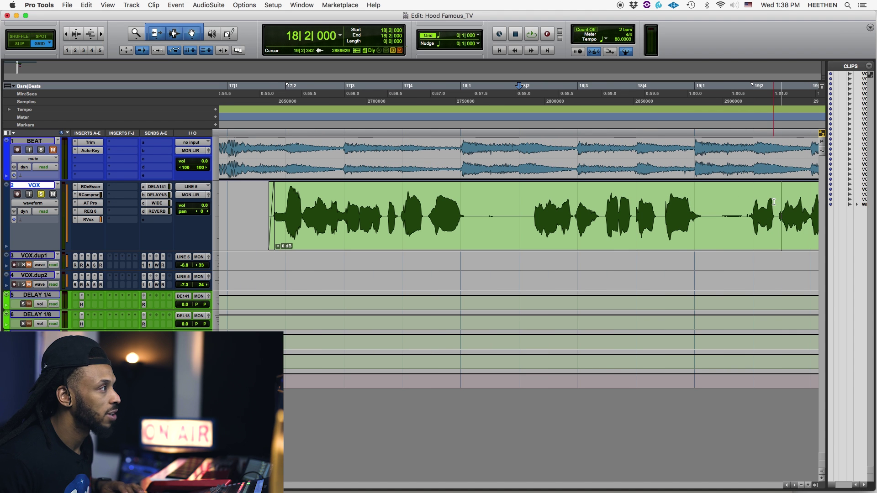
{"action": "left_click_drag", "start_coordinate": [528, 205], "coordinate": [464, 192]}
{"action": "key", "text": "Delete"}
{"action": "left_click_drag", "start_coordinate": [529, 190], "coordinate": [533, 190]}
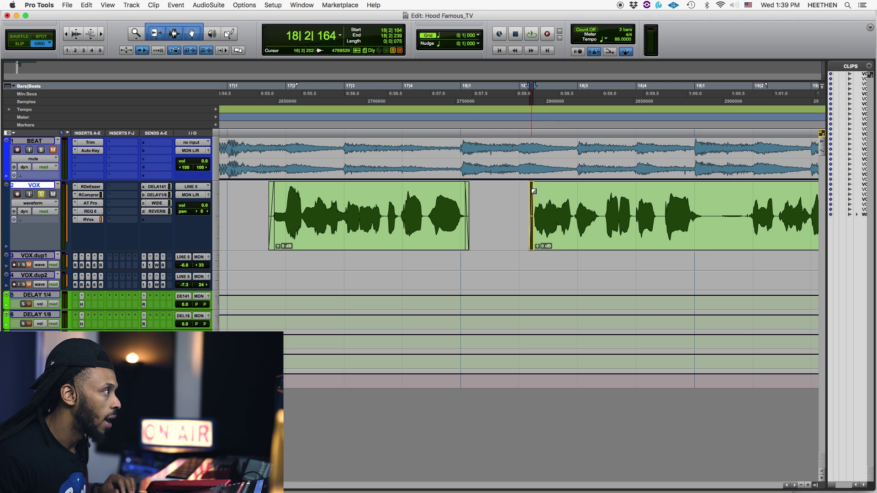
- Undo the last cut and fades around the gap between the first two VOX phrases
{"action": "key", "text": "super+z"}
{"action": "key", "text": "super+z"}
{"action": "key", "text": "super+z"}
{"action": "left_click", "coordinate": [459, 198]}
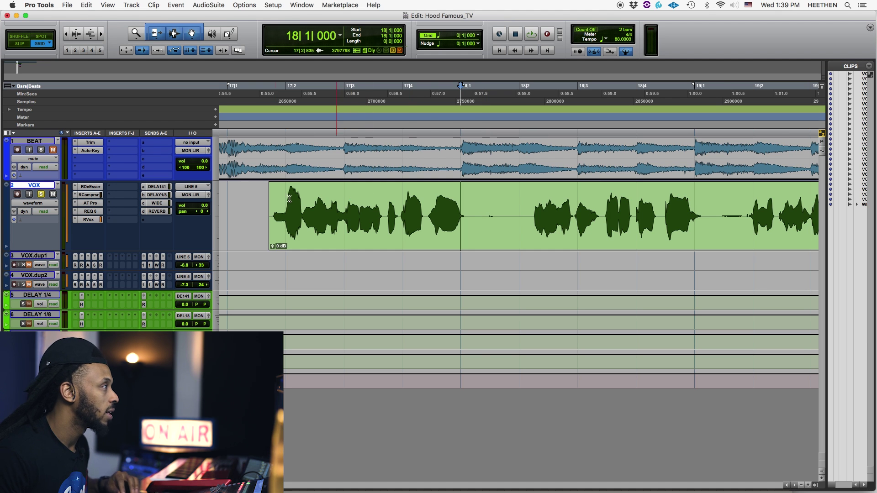
- Add a short fade-in at the start of the first VOX phrase and play through the gap that follows it
{"action": "left_click_drag", "start_coordinate": [268, 196], "coordinate": [271, 194]}
{"action": "key", "text": "space"}
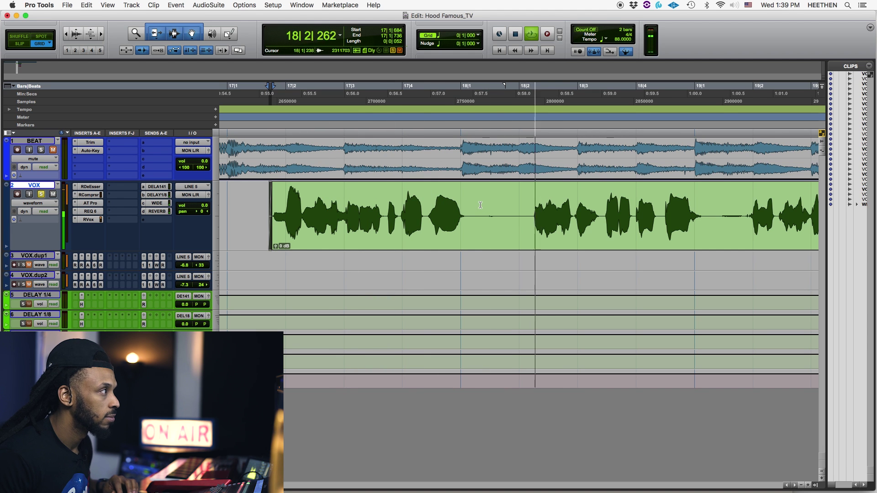
{"action": "key", "text": "space"}
- Delete the silence between the first and second VOX phrases and add short fades at both cut edges
{"action": "left_click_drag", "start_coordinate": [470, 206], "coordinate": [531, 230]}
{"action": "key", "text": "Delete"}
{"action": "left_click_drag", "start_coordinate": [469, 184], "coordinate": [463, 185]}
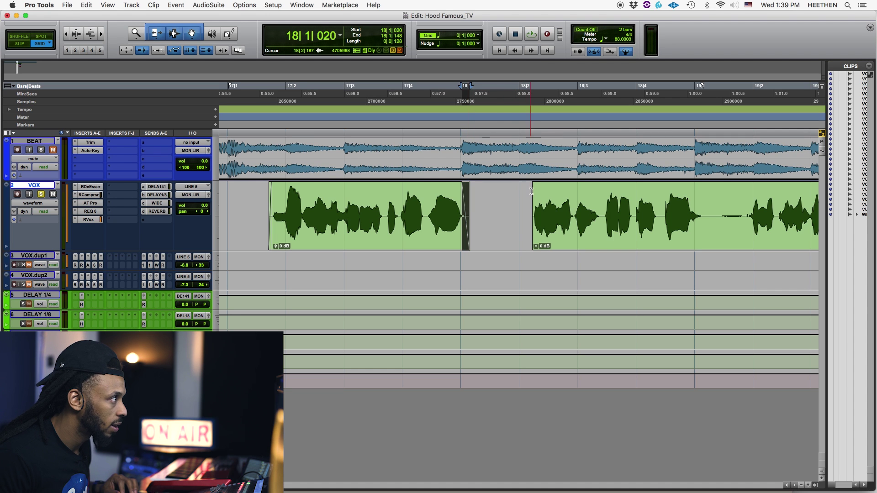
{"action": "left_click_drag", "start_coordinate": [533, 190], "coordinate": [533, 191]}
- Play the edited vocal from just before the first phrase at 17|1|278 and save the session
{"action": "left_click", "coordinate": [244, 195]}
{"action": "key", "text": "space"}
{"action": "key", "text": "super+s"}
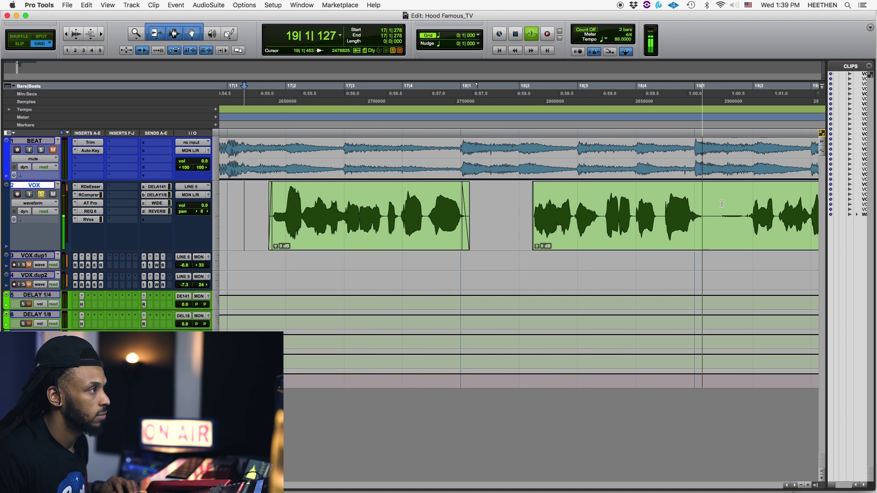
{"action": "key", "text": "space"}
- Listen to the tail of the second VOX phrase around bar 19 to locate where it should be cut
{"action": "left_click", "coordinate": [705, 200]}
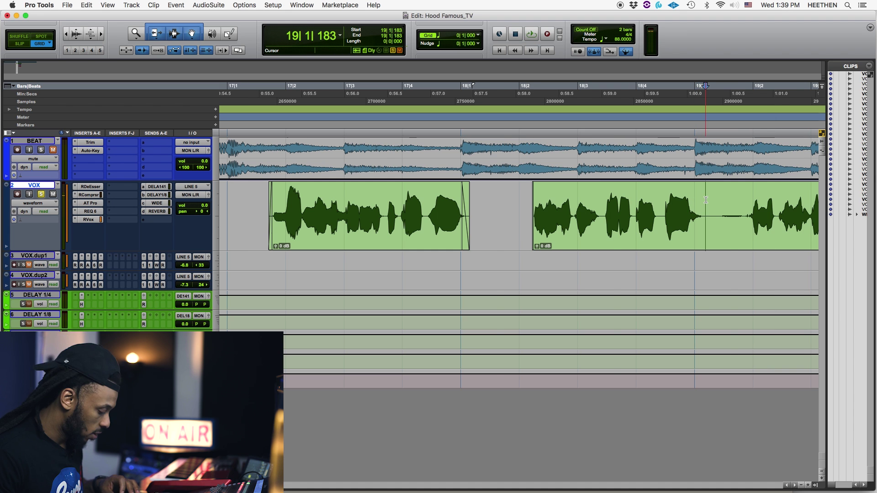
{"action": "key", "text": "super+bracketright"}
{"action": "left_click", "coordinate": [420, 192]}
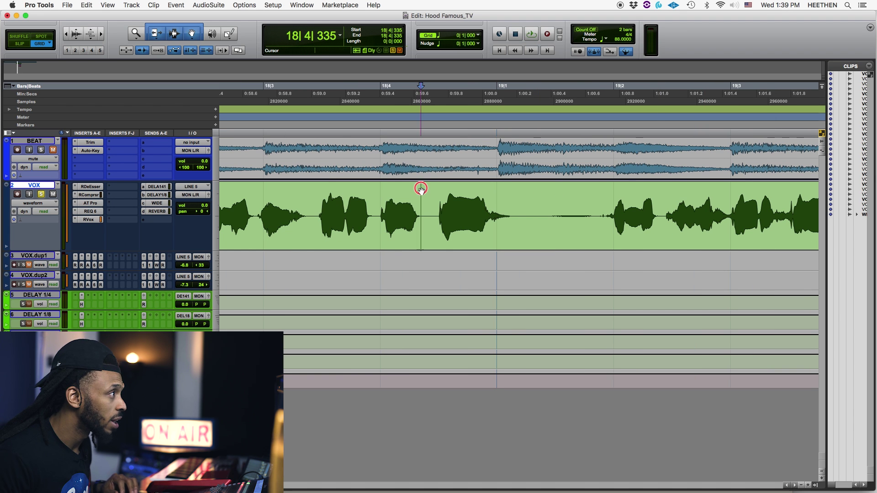
{"action": "key", "text": "space"}
{"action": "key", "text": "space"}
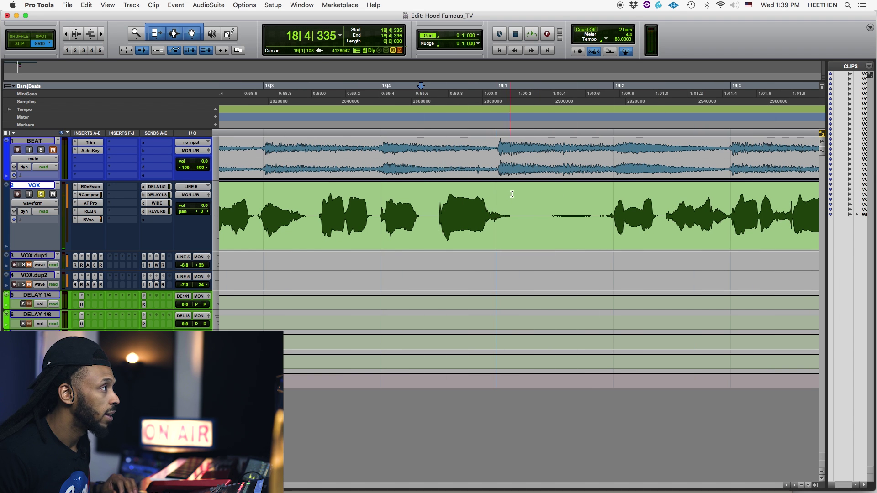
{"action": "left_click", "coordinate": [515, 193]}
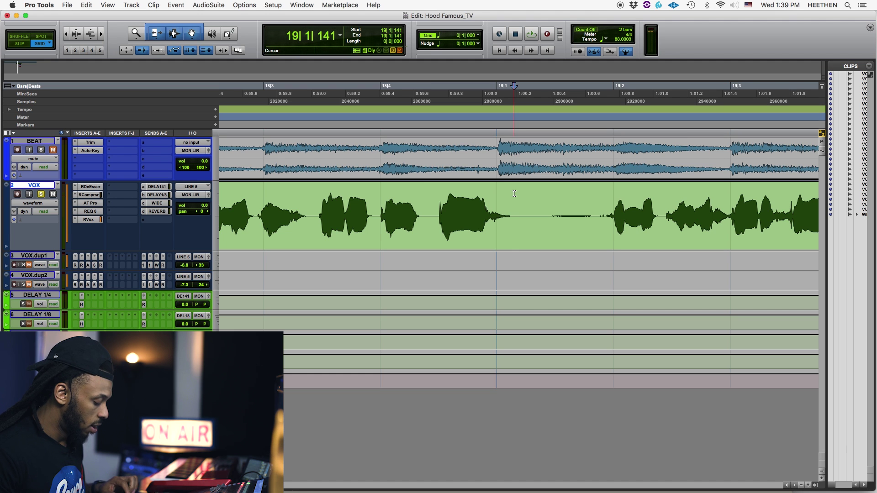
{"action": "left_click", "coordinate": [393, 193]}
{"action": "key", "text": "space"}
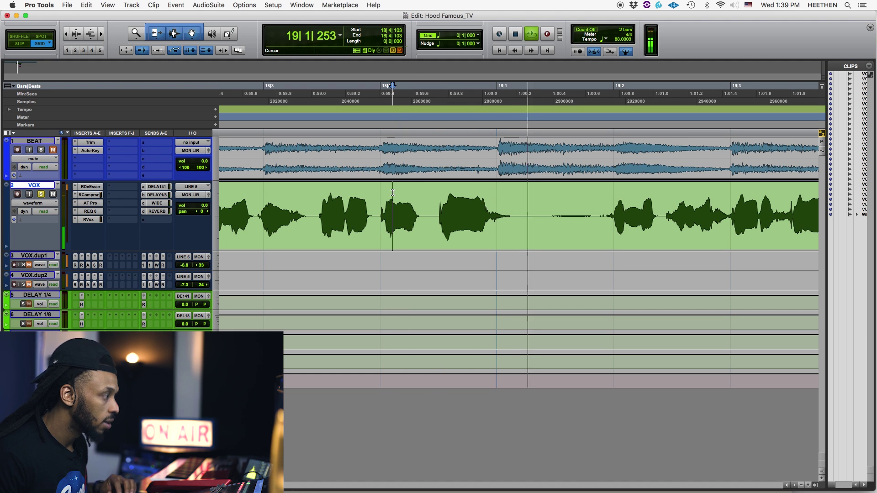
{"action": "key", "text": "space"}
- Split the VOX clip at 19|1|130 and fade out the tail before it from 18|4|895 with a curved slope
{"action": "left_click", "coordinate": [510, 190]}
{"action": "left_click", "coordinate": [513, 191]}
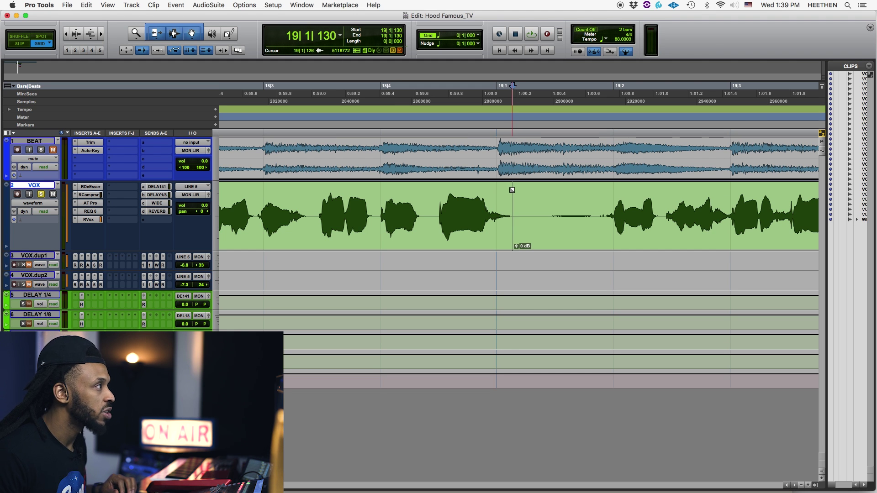
{"action": "left_click_drag", "start_coordinate": [511, 190], "coordinate": [489, 188]}
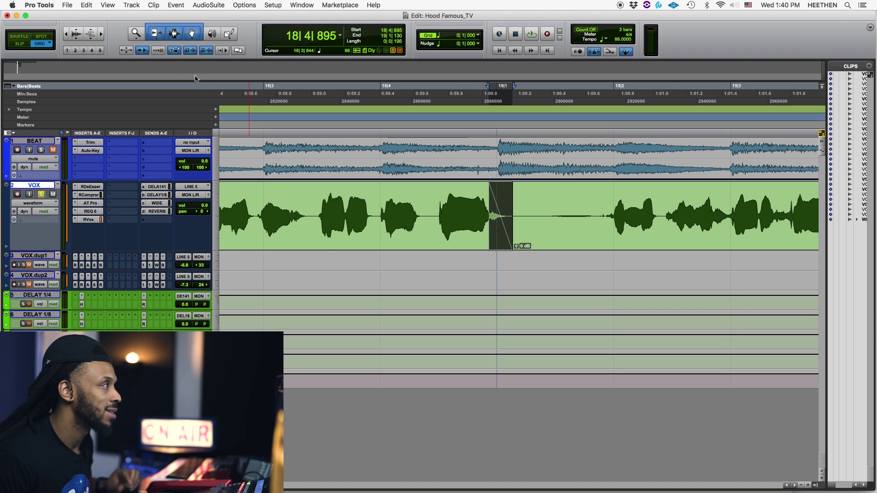
{"action": "left_click", "coordinate": [308, 197]}
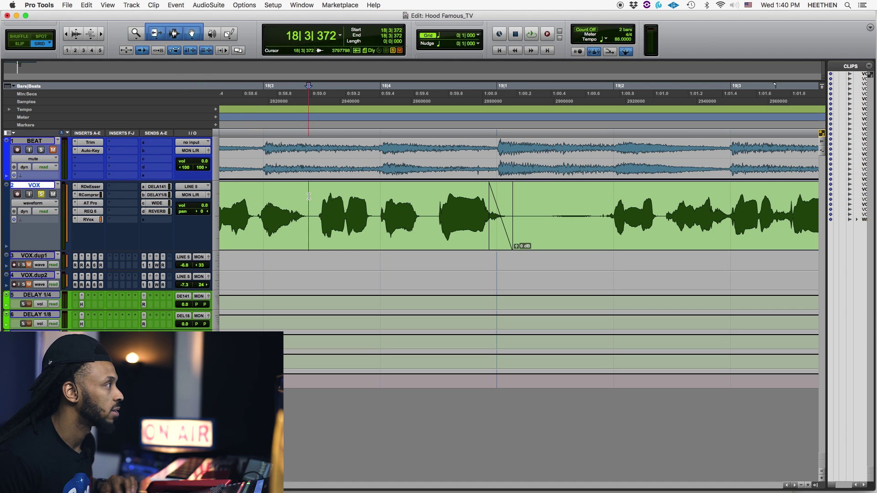
{"action": "key", "text": "space"}
{"action": "key", "text": "space"}
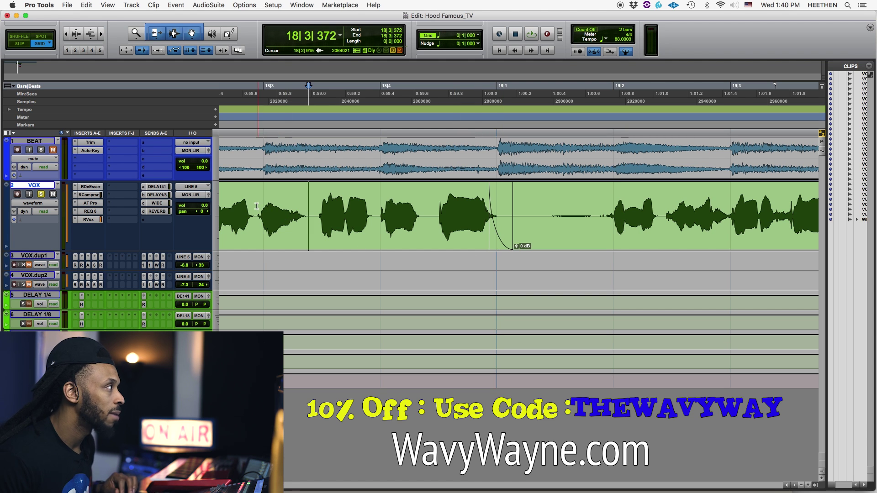
- Extend the second phrase's fade-out to start slightly earlier and play the result from bar 18, beat 3
{"action": "key", "text": "space"}
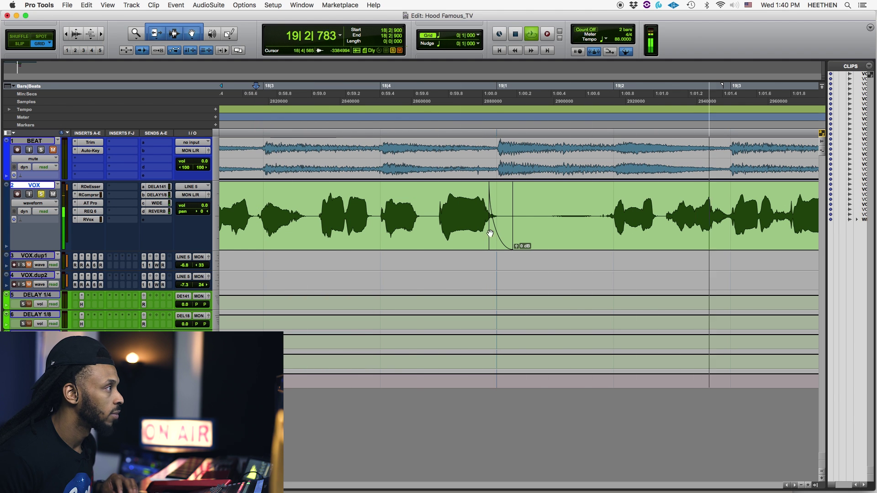
{"action": "key", "text": "space"}
{"action": "left_click_drag", "start_coordinate": [512, 229], "coordinate": [484, 228]}
{"action": "left_click", "coordinate": [297, 194]}
{"action": "key", "text": "space"}
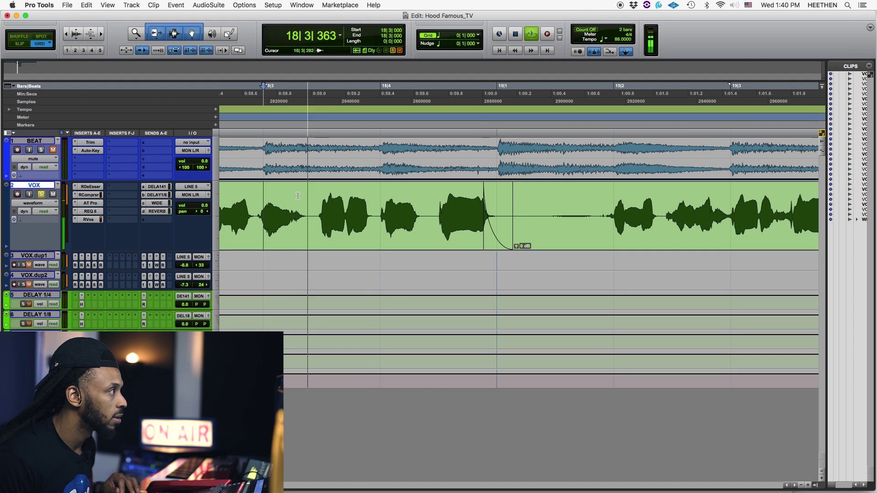
{"action": "key", "text": "space"}
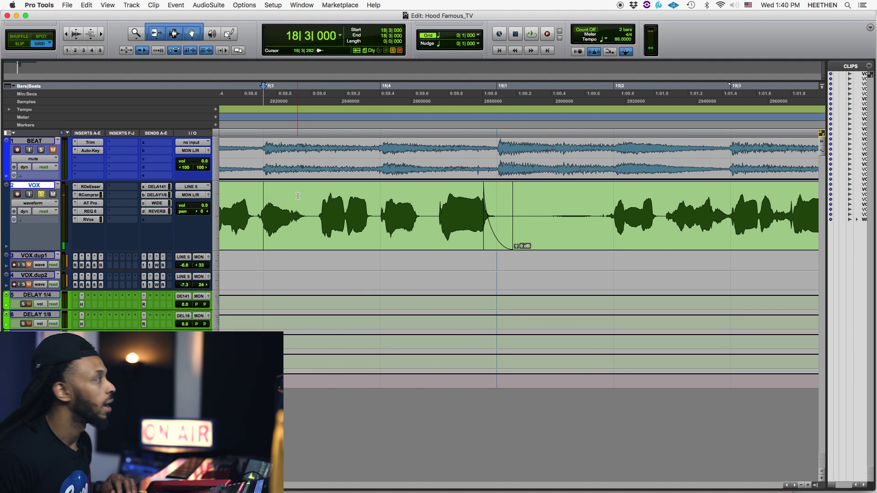
{"action": "key", "text": "space"}
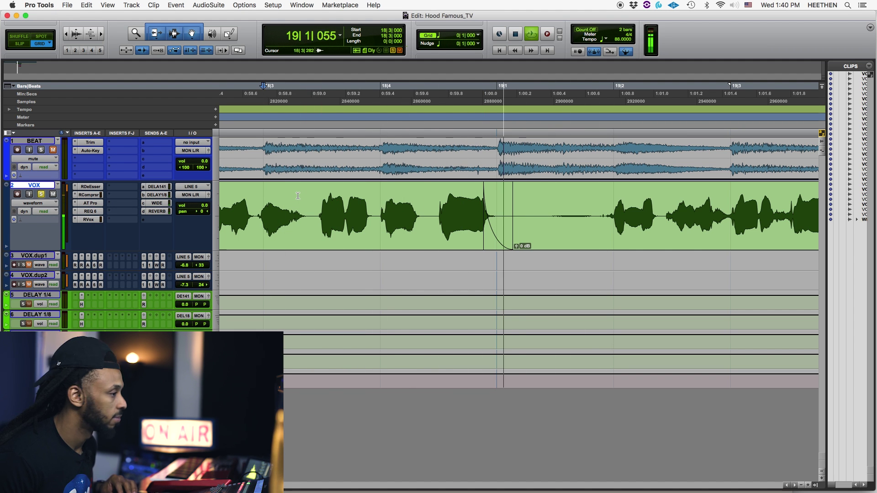
{"action": "key", "text": "space"}
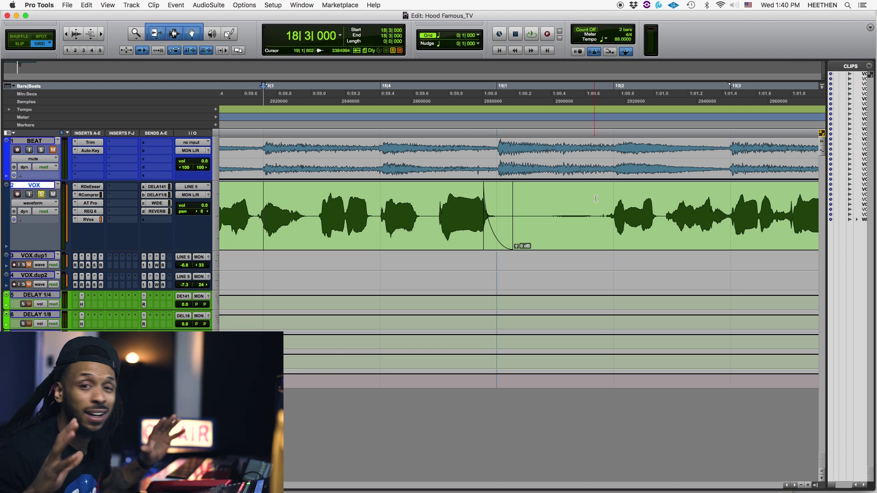
- Play the quiet section from 19|1|228 and split the VOX clip at 19|1|832, just before the third phrase
{"action": "left_click", "coordinate": [596, 198]}
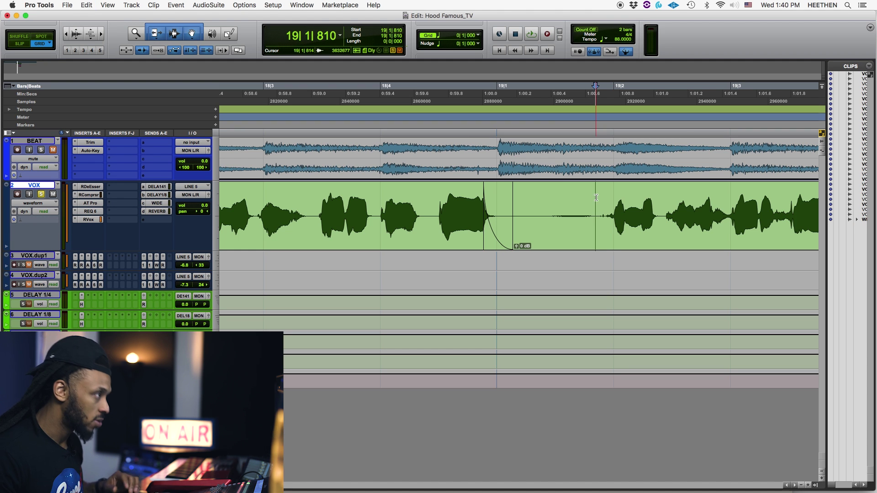
{"action": "left_click", "coordinate": [596, 198]}
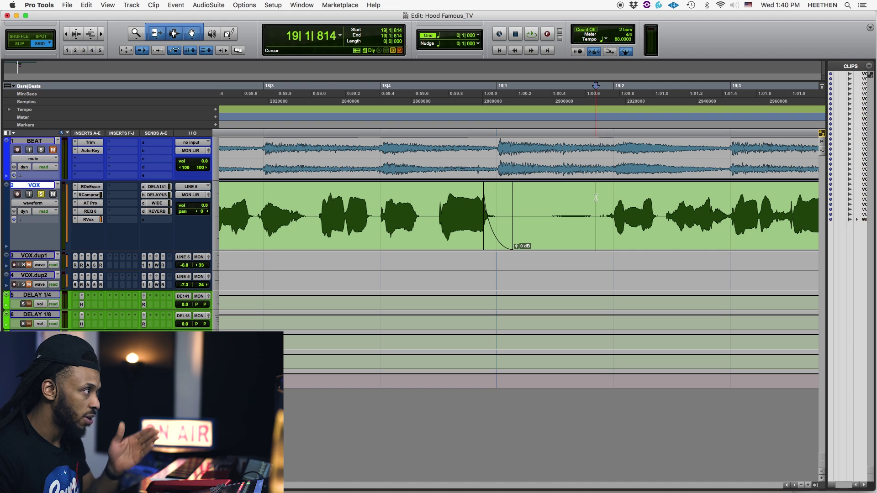
{"action": "left_click", "coordinate": [524, 199]}
{"action": "key", "text": "space"}
{"action": "key", "text": "space"}
{"action": "key", "text": "space"}
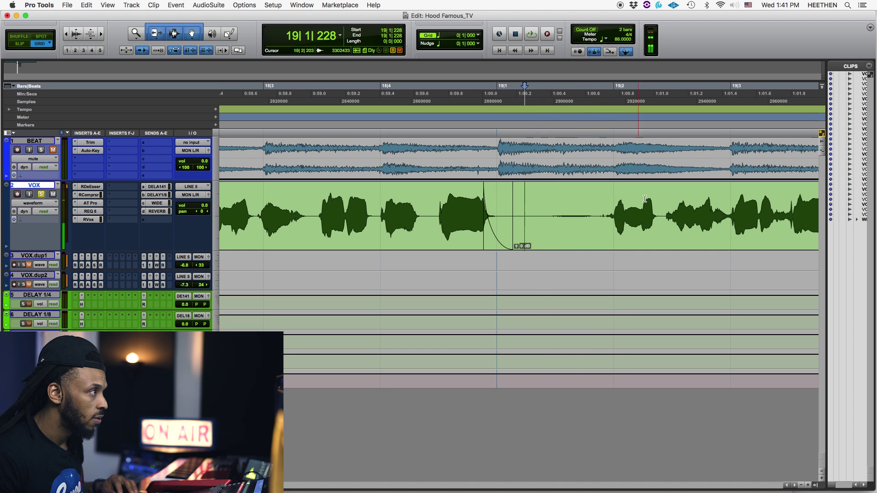
{"action": "left_click", "coordinate": [595, 190]}
{"action": "left_click", "coordinate": [599, 193]}
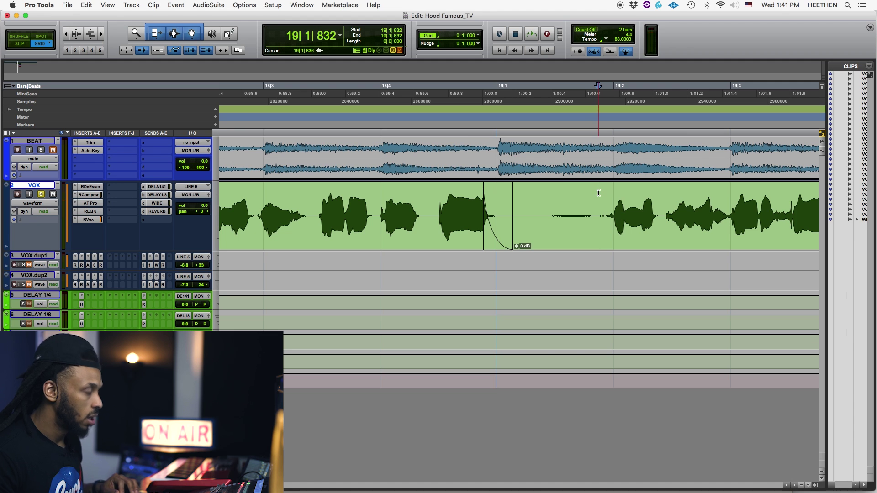
{"action": "key", "text": "b"}
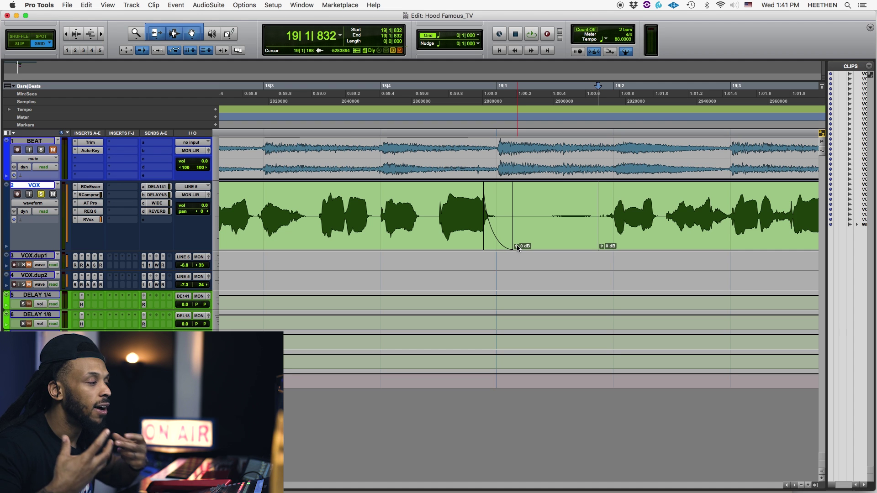
- Lower the clip gain of the short quiet clip between the second and third phrases to -7.5 dB and audition it
{"action": "left_click_drag", "start_coordinate": [518, 248], "coordinate": [514, 249]}
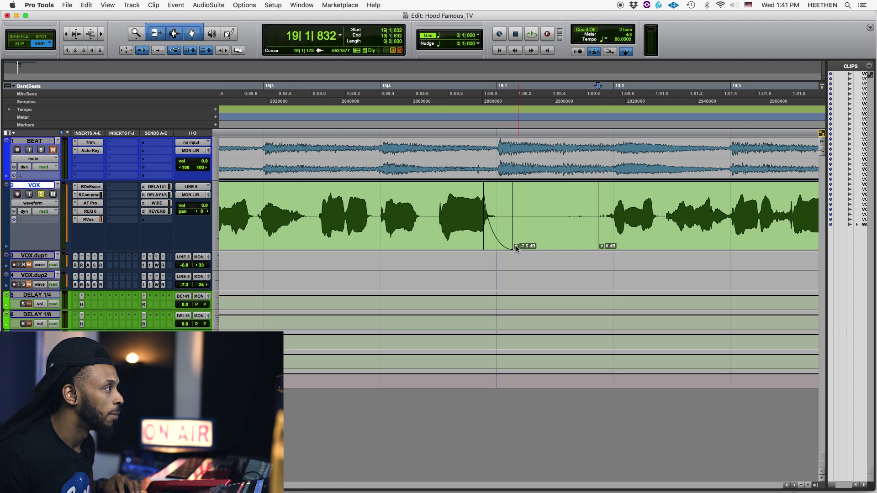
{"action": "left_click", "coordinate": [252, 192]}
{"action": "key", "text": "space"}
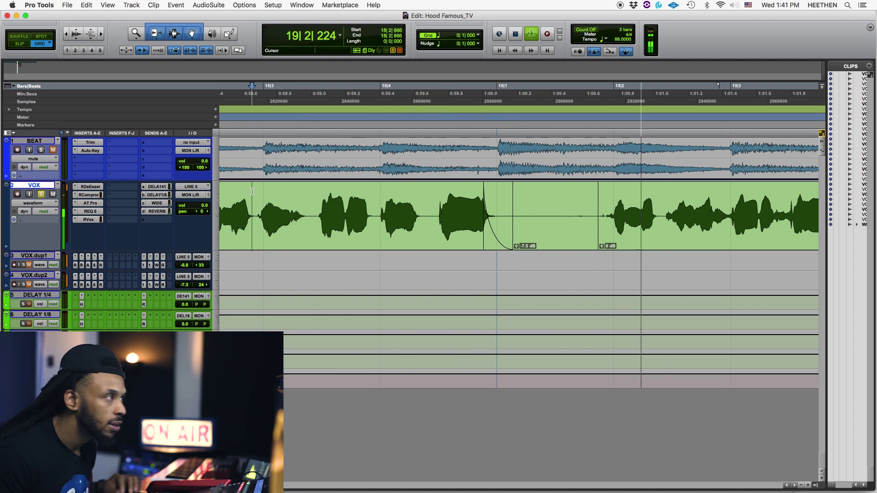
{"action": "key", "text": "space"}
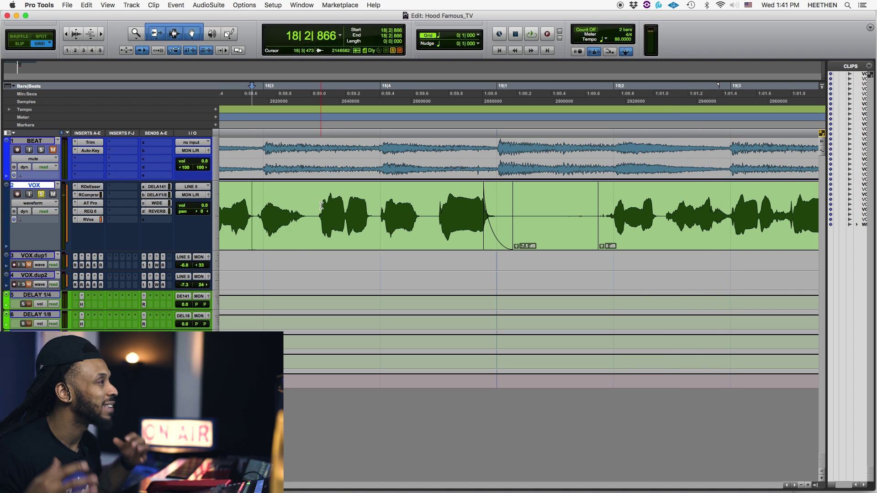
- Play the edited vocal from 18|2|866 through the third phrase towards bar 20
{"action": "key", "text": "space"}
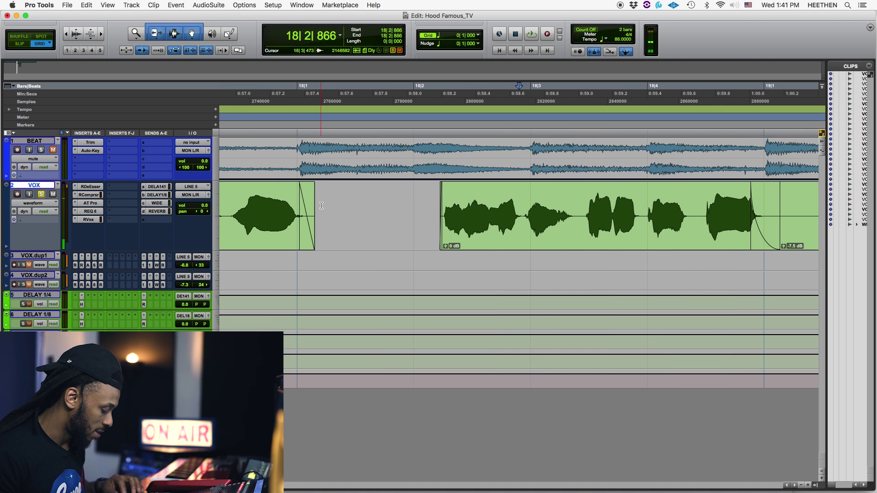
{"action": "key", "text": "super+bracketleft"}
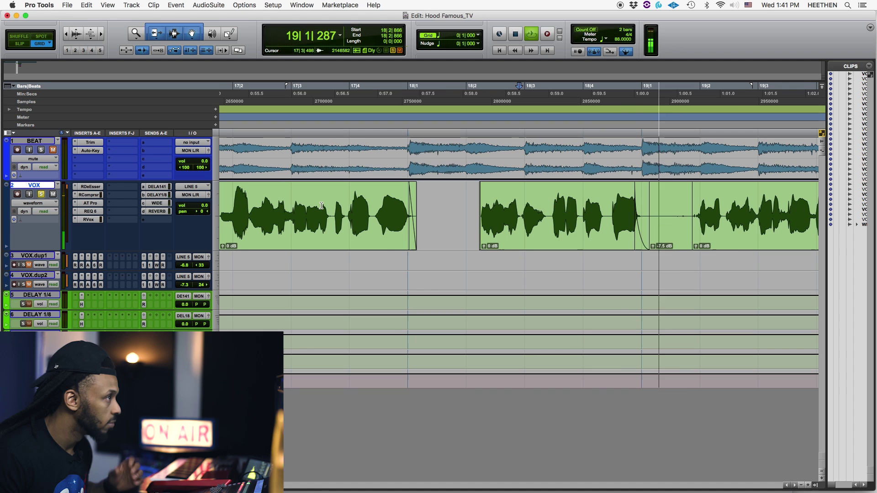
{"action": "key", "text": "super+bracketleft"}
{"action": "key", "text": "super+bracketleft"}
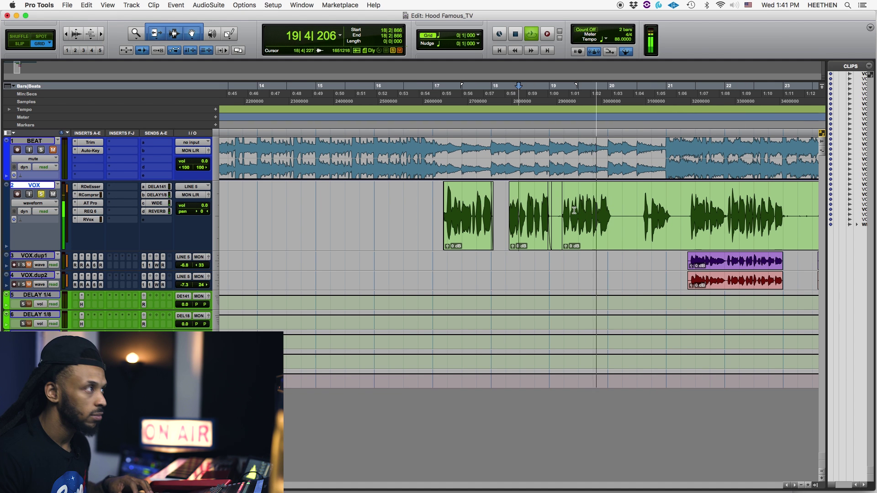
{"action": "left_click", "coordinate": [615, 204]}
{"action": "key", "text": "space"}
- Split the VOX clip at 20|1|206, at the end of the third phrase, and play the silence after it
{"action": "key", "text": "super+bracketright"}
{"action": "key", "text": "super+bracketright"}
{"action": "key", "text": "super+bracketright"}
{"action": "left_click", "coordinate": [472, 198]}
{"action": "left_click", "coordinate": [476, 197]}
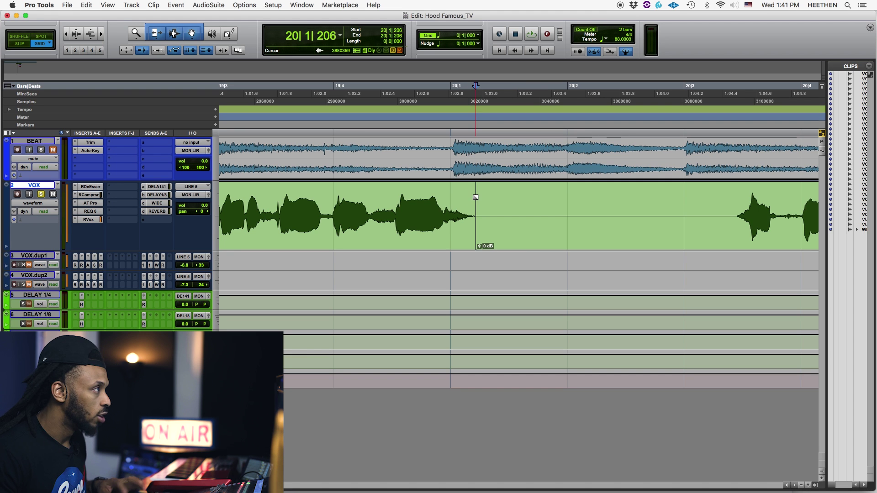
{"action": "key", "text": "space"}
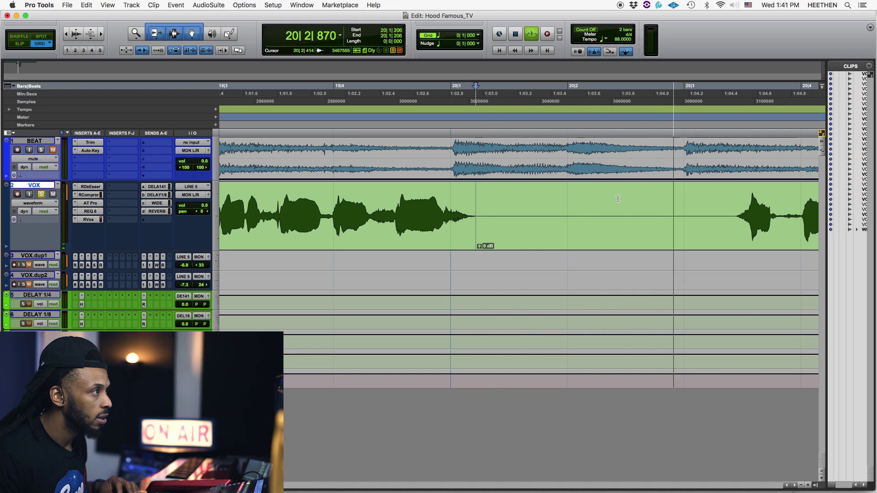
{"action": "key", "text": "space"}
- Trim away the silence between 20|1|206 and 20|3|393 and add a short fade-in to the next VOX phrase
{"action": "left_click", "coordinate": [734, 198]}
{"action": "key", "text": "super+a"}
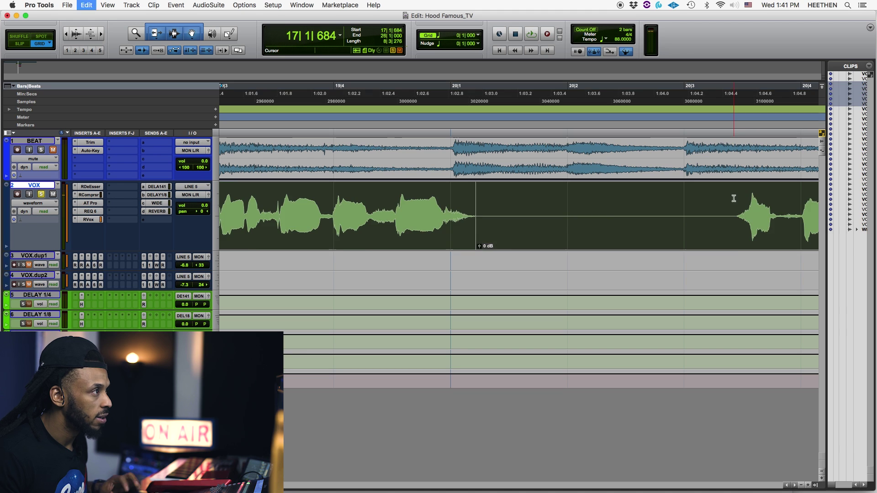
{"action": "left_click", "coordinate": [732, 199]}
{"action": "key", "text": "a"}
{"action": "left_click_drag", "start_coordinate": [732, 200], "coordinate": [736, 200]}
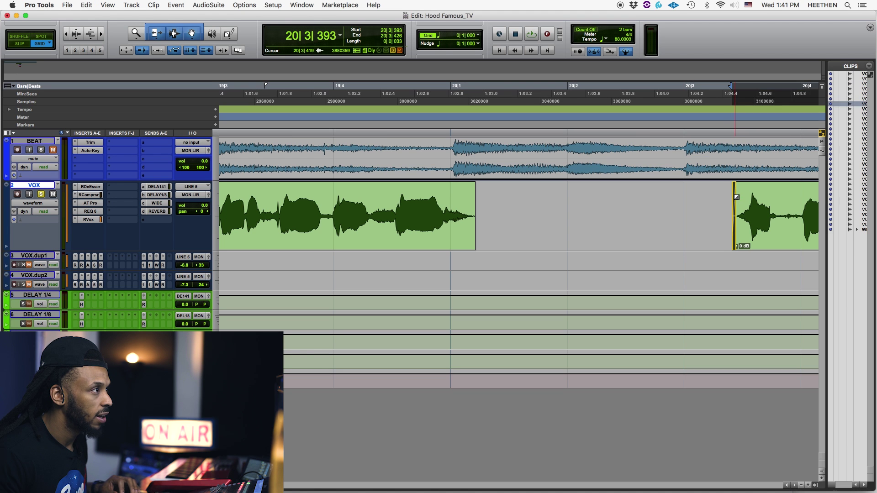
- Fade out the end of the third phrase from 19|4|862 with a curved slope and play it from 19|3|422
{"action": "left_click", "coordinate": [474, 190]}
{"action": "left_click_drag", "start_coordinate": [474, 189], "coordinate": [439, 188]}
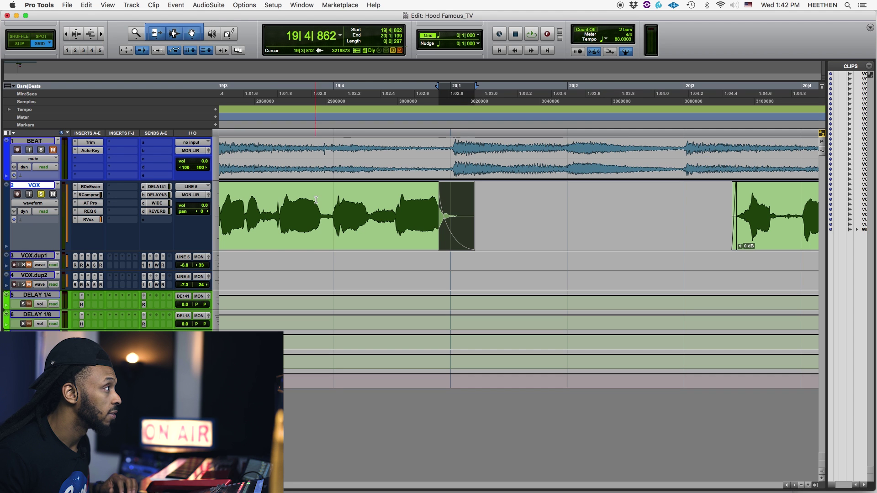
{"action": "left_click", "coordinate": [268, 189]}
{"action": "key", "text": "space"}
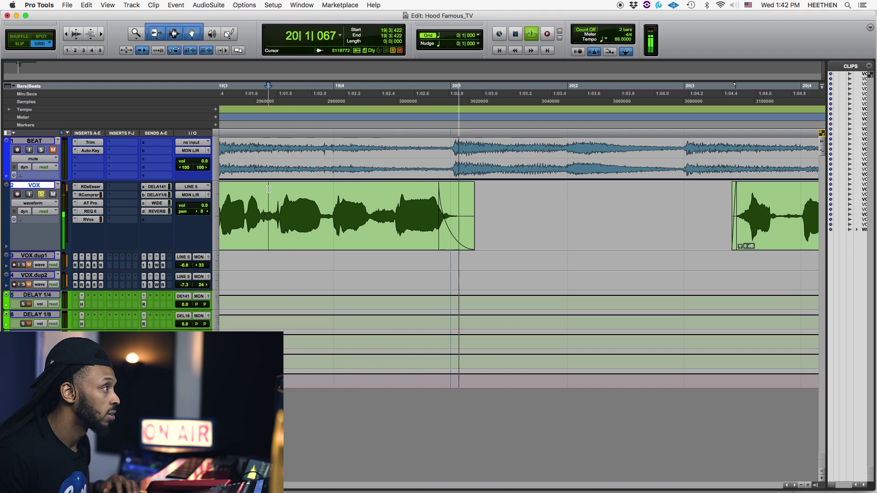
- Remove the fade-out from the end of the third VOX phrase, play it from 19|3|602, and undo the removal
{"action": "key", "text": "space"}
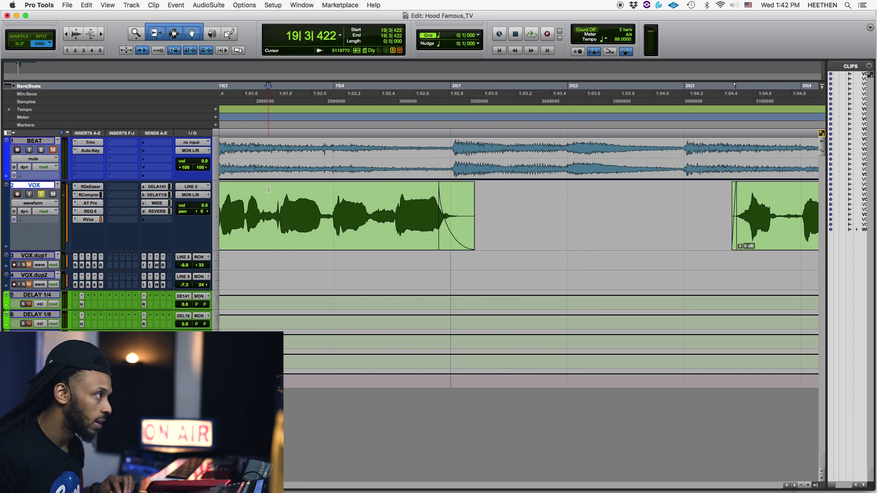
{"action": "left_click", "coordinate": [462, 232]}
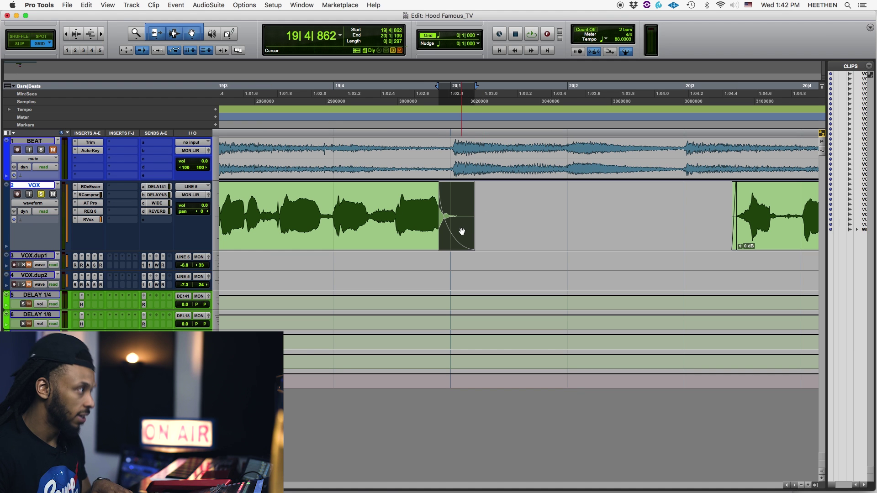
{"action": "key", "text": "Delete"}
{"action": "left_click", "coordinate": [291, 198]}
{"action": "key", "text": "space"}
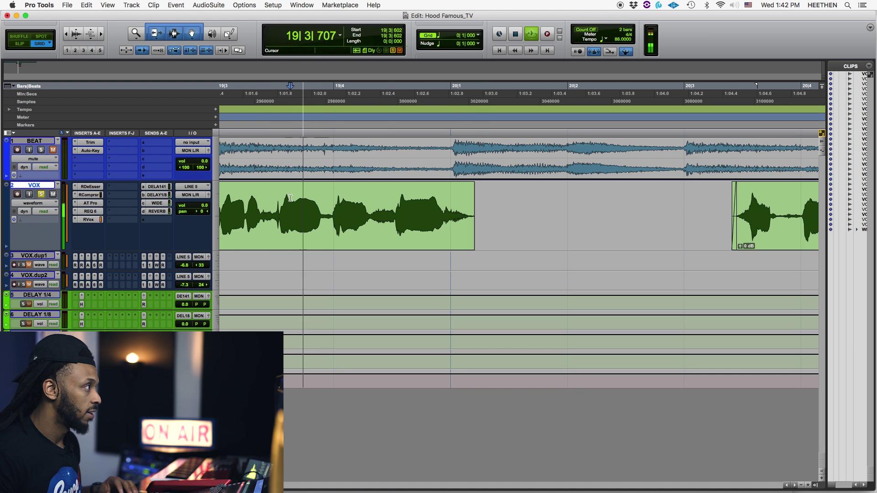
{"action": "key", "text": "space"}
{"action": "key", "text": "super+z"}
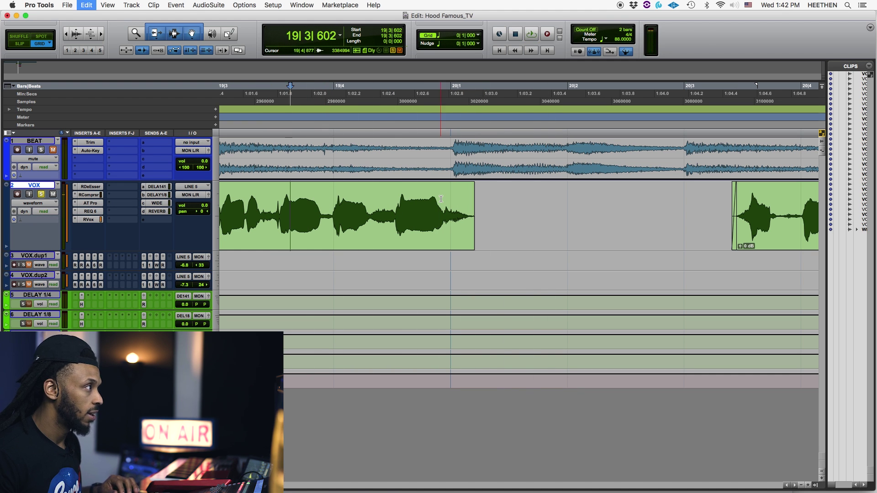
- Play the third VOX phrase with its curved fade-out from 19|3|193
{"action": "left_click", "coordinate": [241, 187]}
{"action": "key", "text": "space"}
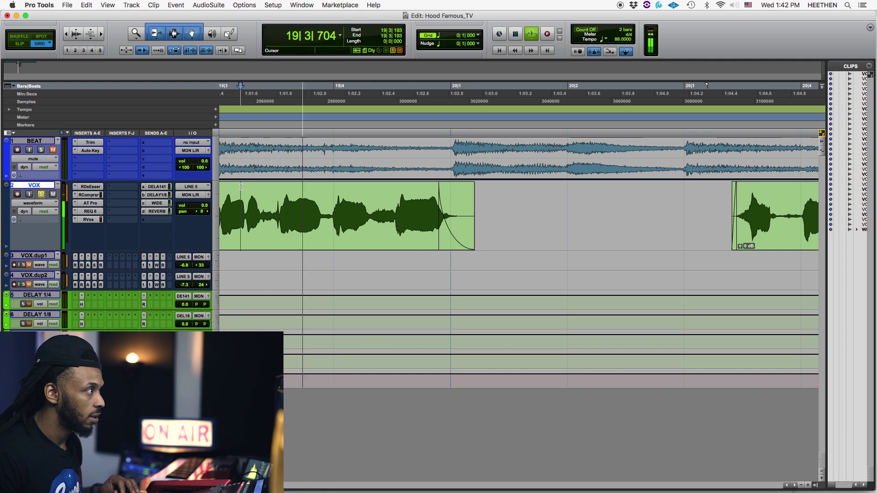
{"action": "key", "text": "space"}
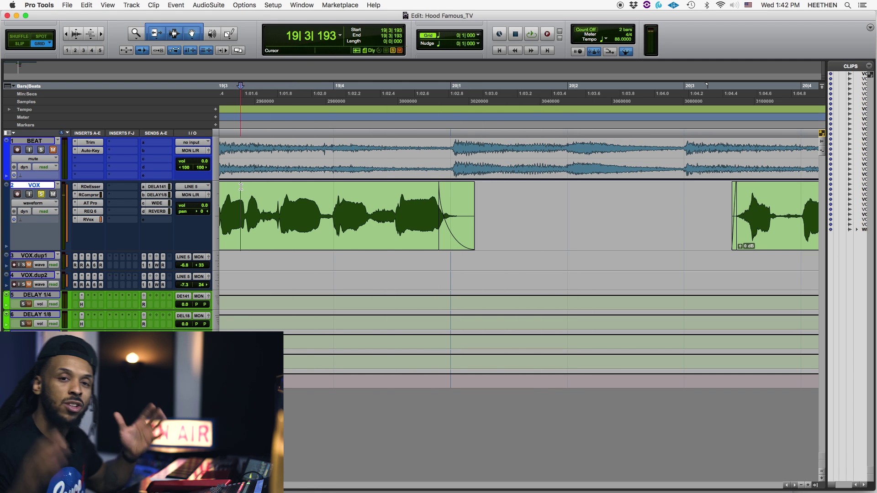
- Unsolo the VOX track and play the edited vocal together with the beat from 16|1|000
{"action": "key", "text": "r"}
{"action": "key", "text": "r"}
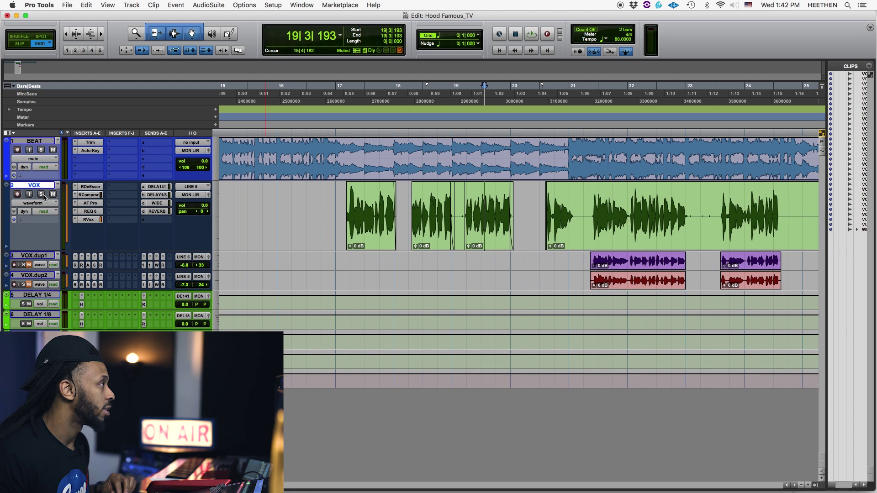
{"action": "key", "text": "space"}
{"action": "left_click", "coordinate": [280, 128]}
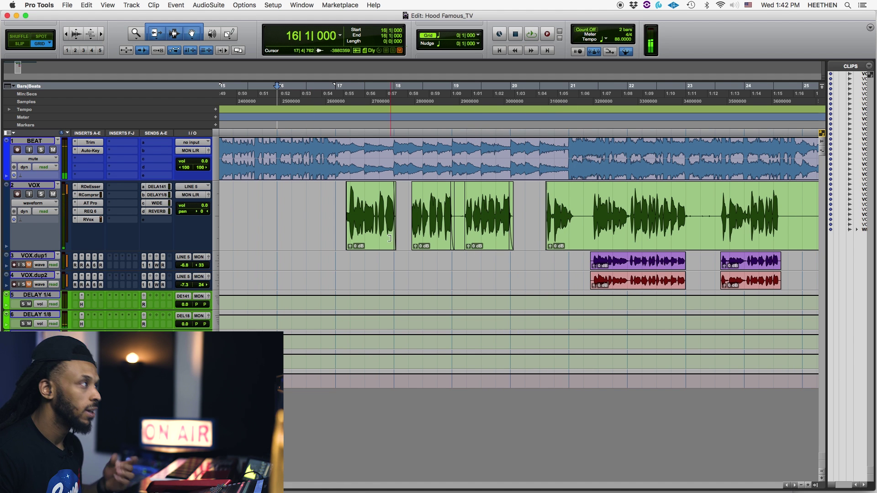
- Extend the start of the second VOX phrase's clip back to just after 18|2 and play it with the beat from 18|1|917
{"action": "left_click", "coordinate": [443, 247]}
{"action": "key", "text": "super+bracketright"}
{"action": "key", "text": "super+bracketright"}
{"action": "key", "text": "super+bracketright"}
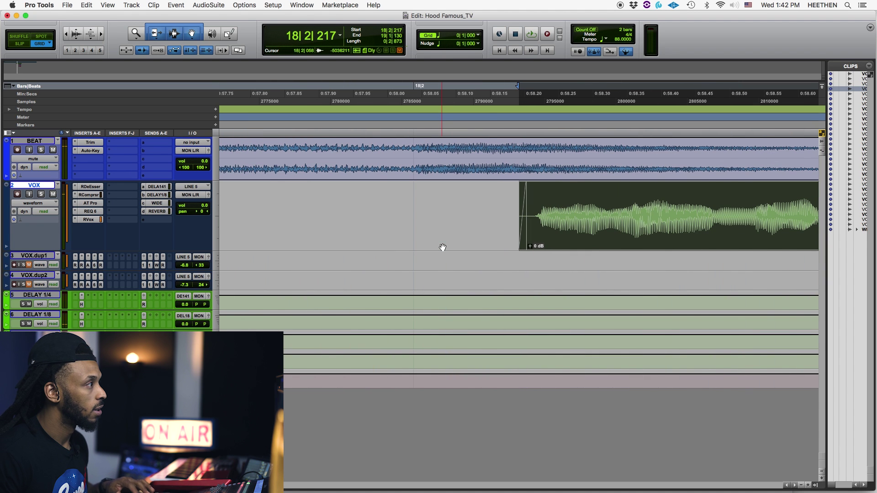
{"action": "left_click_drag", "start_coordinate": [532, 224], "coordinate": [469, 224]}
{"action": "left_click", "coordinate": [392, 199]}
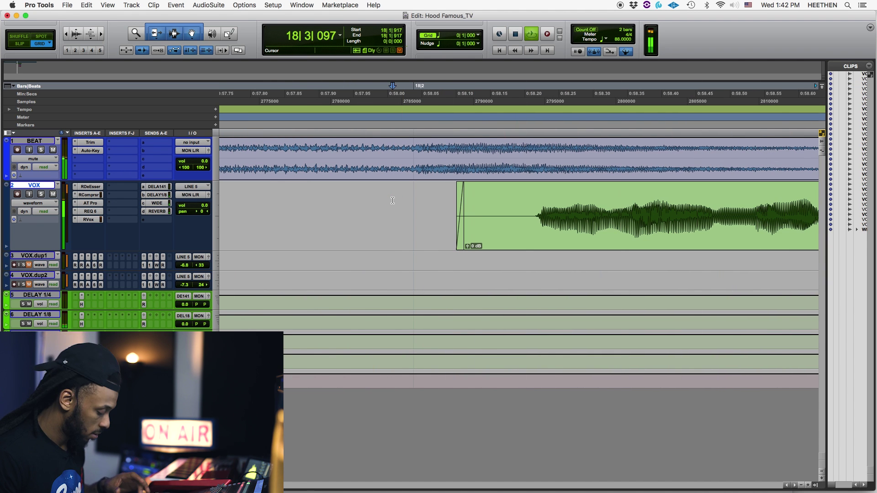
{"action": "key", "text": "super+bracketleft"}
{"action": "key", "text": "super+bracketleft"}
{"action": "key", "text": "super+bracketleft"}
{"action": "key", "text": "super+bracketleft"}
{"action": "key", "text": "super+bracketleft"}
{"action": "key", "text": "super+bracketleft"}
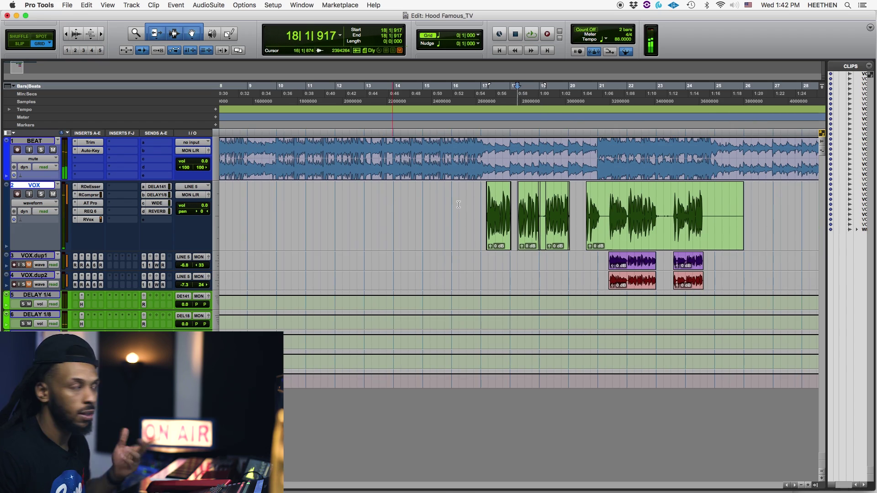